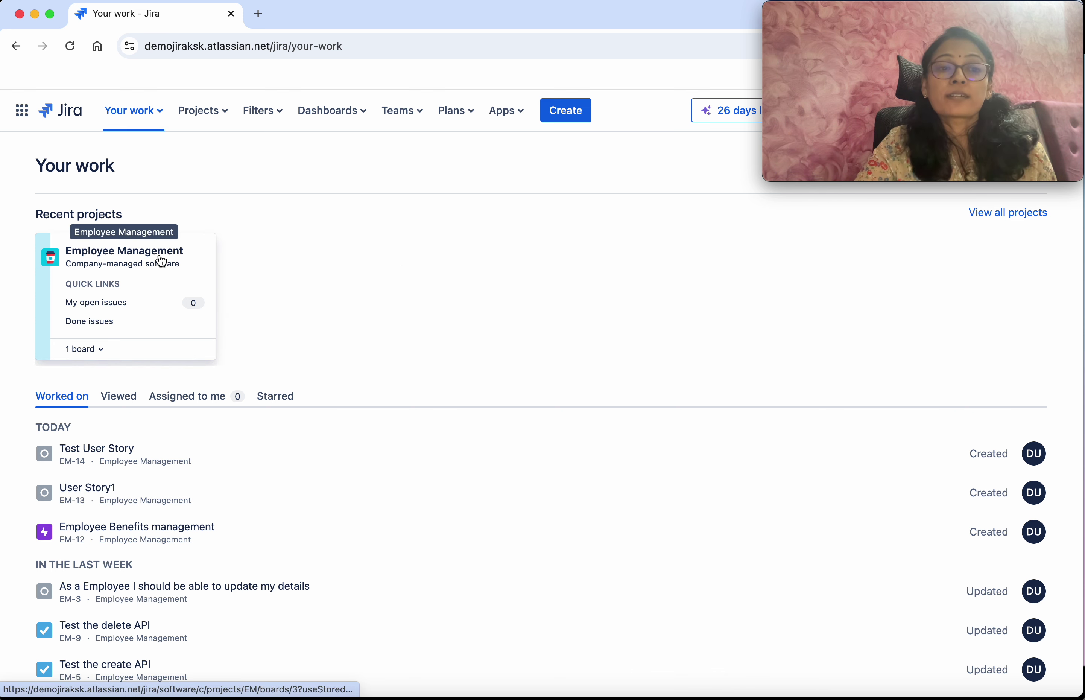
# Open Employee Management's Toolchain settings and browse integrations like Confluence, Figma, Bitbucket, GitHub and GitLab
pyautogui.click(160, 259)
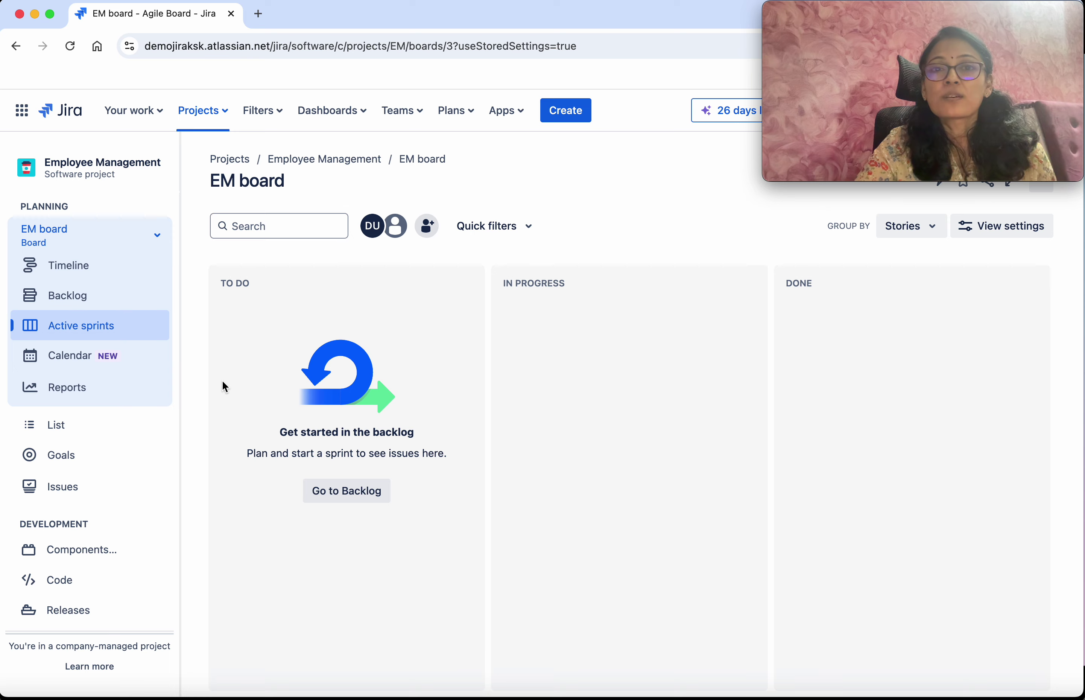
pyautogui.scroll(-3, 96, 620)
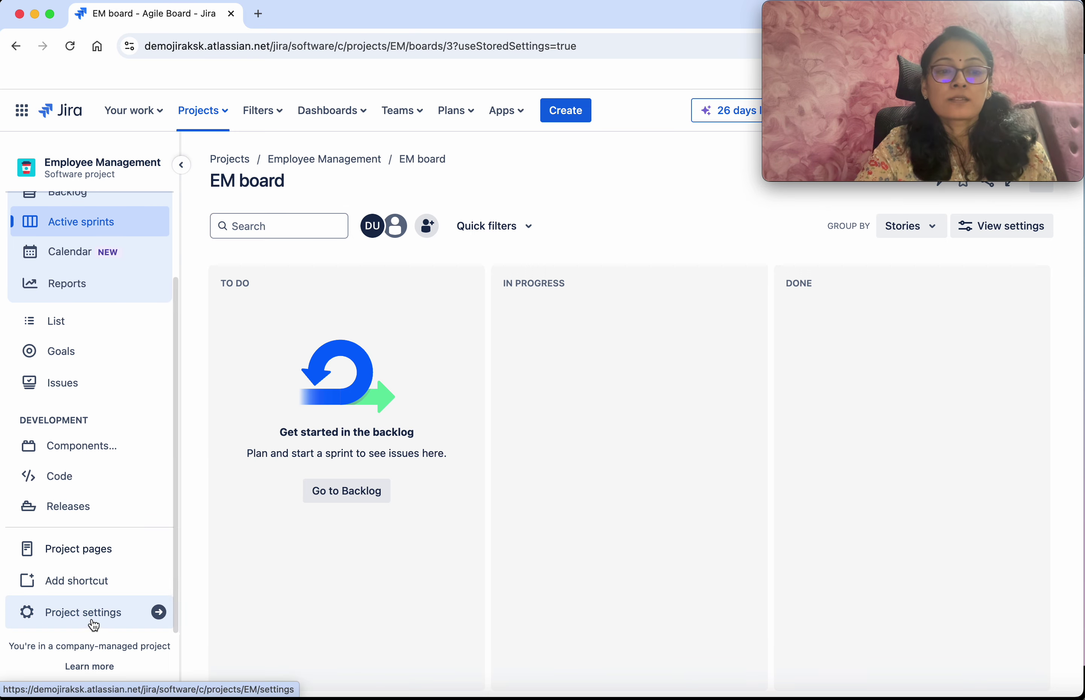
pyautogui.click(93, 624)
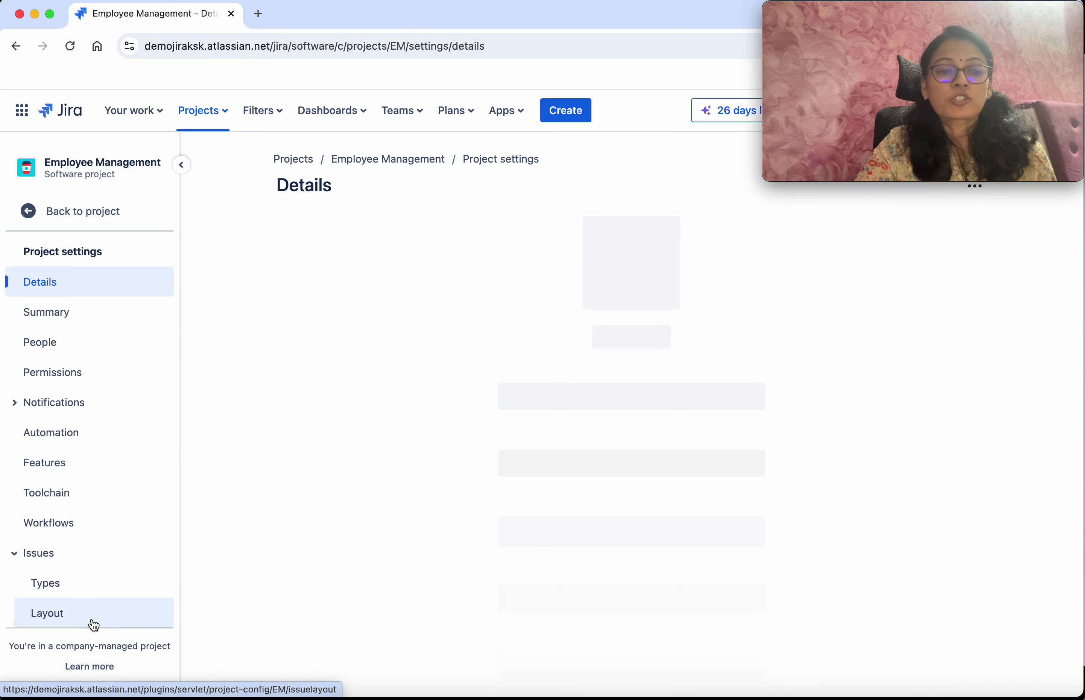
pyautogui.click(63, 503)
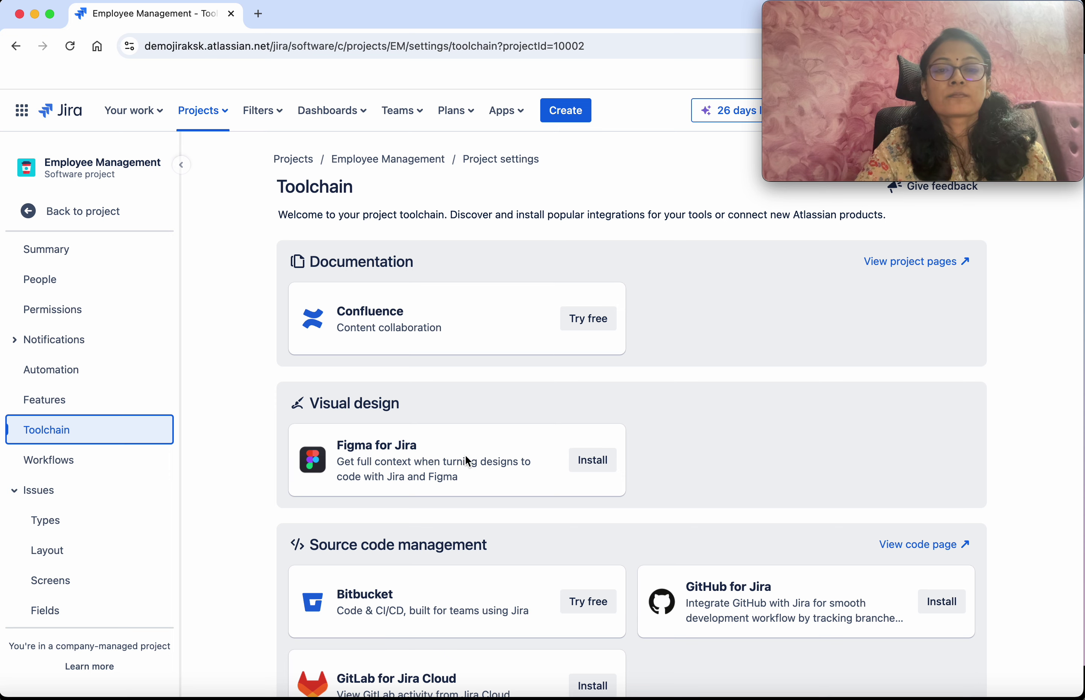
pyautogui.scroll(-5, 490, 495)
pyautogui.scroll(2, 491, 492)
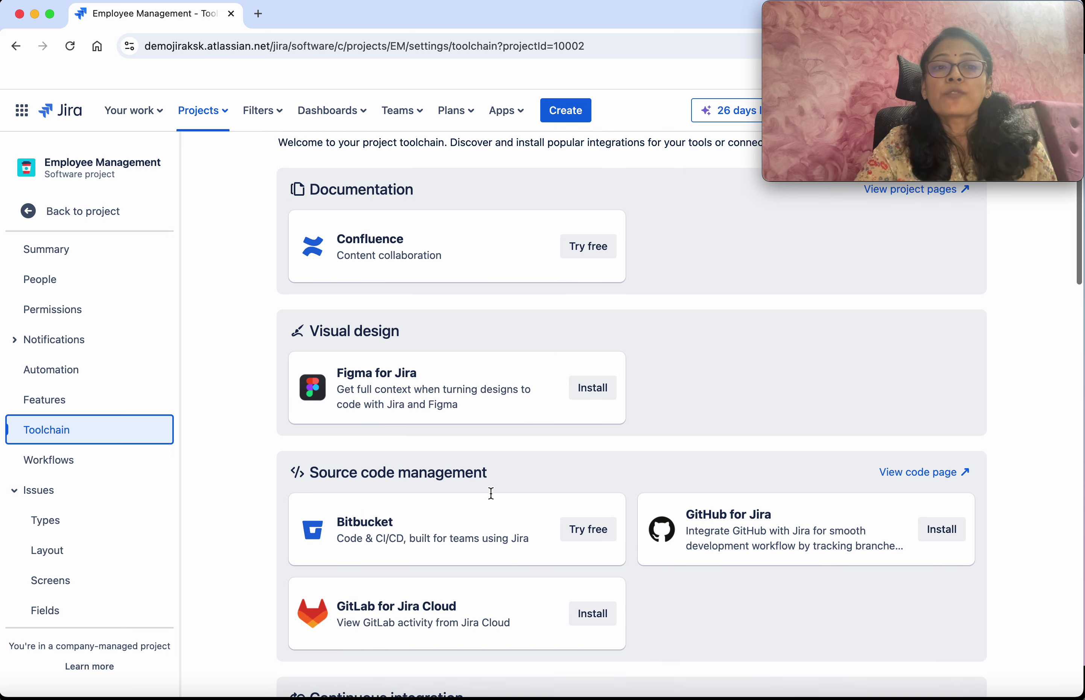
pyautogui.scroll(-11, 491, 493)
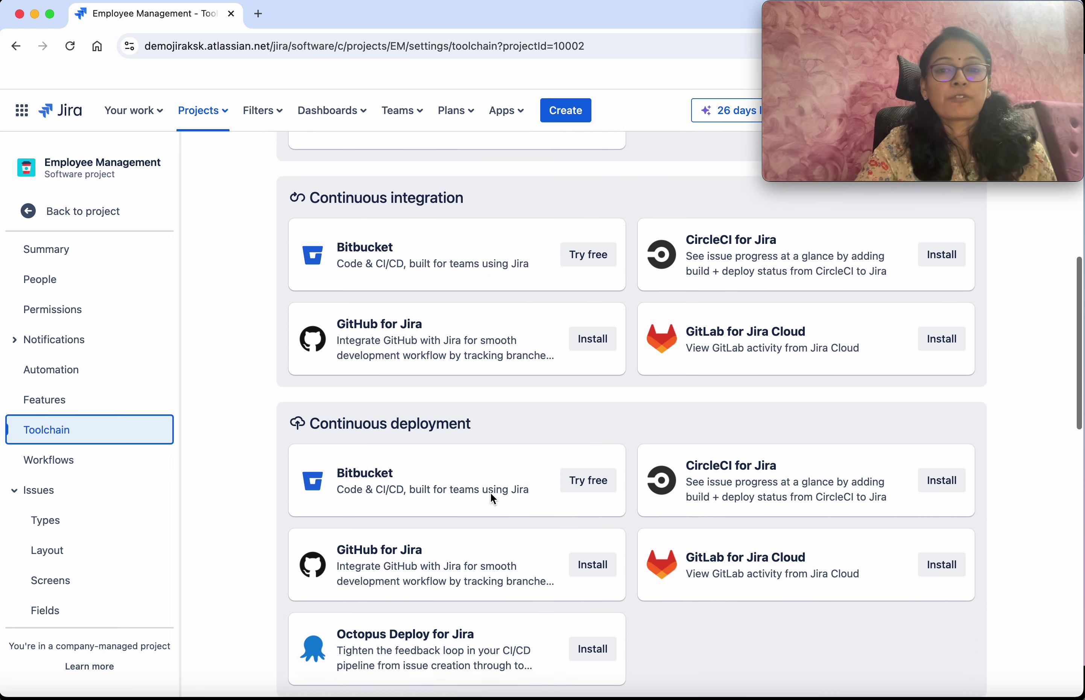
pyautogui.scroll(10, 493, 498)
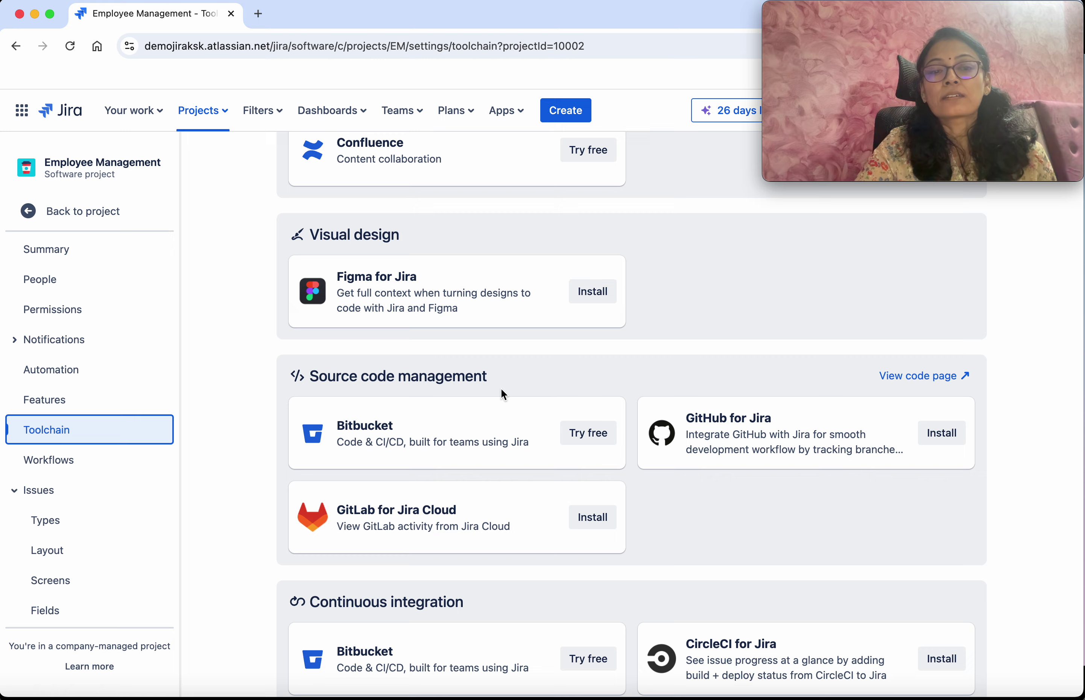
# Install the GitHub for Jira app and begin its setup with GitHub Cloud as the product
pyautogui.click(940, 433)
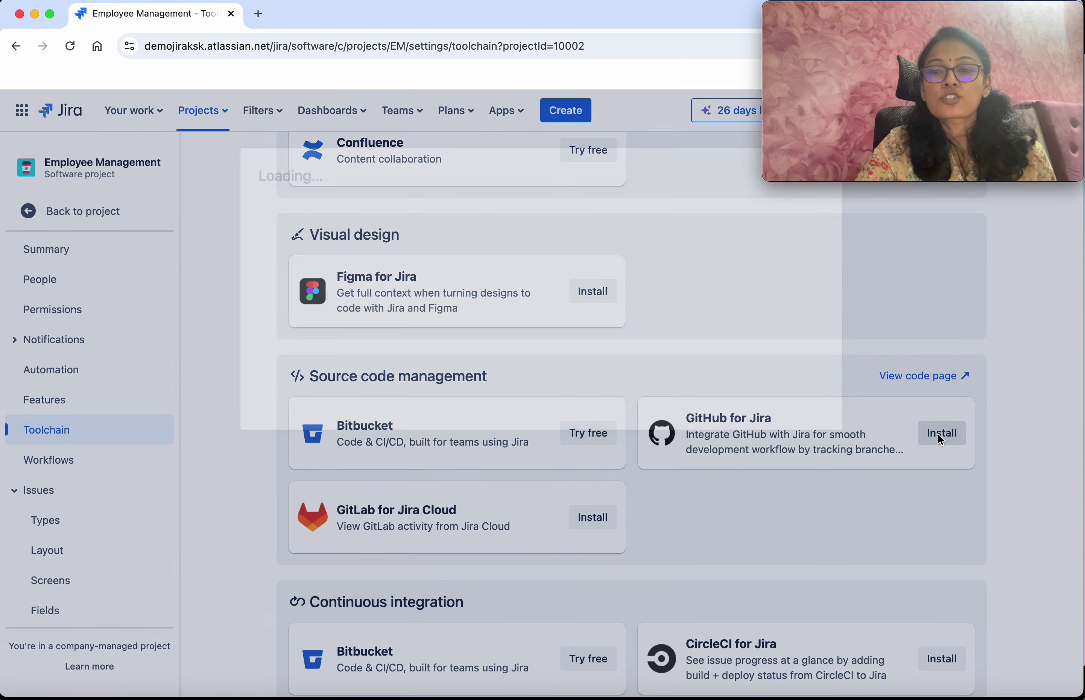
pyautogui.click(749, 467)
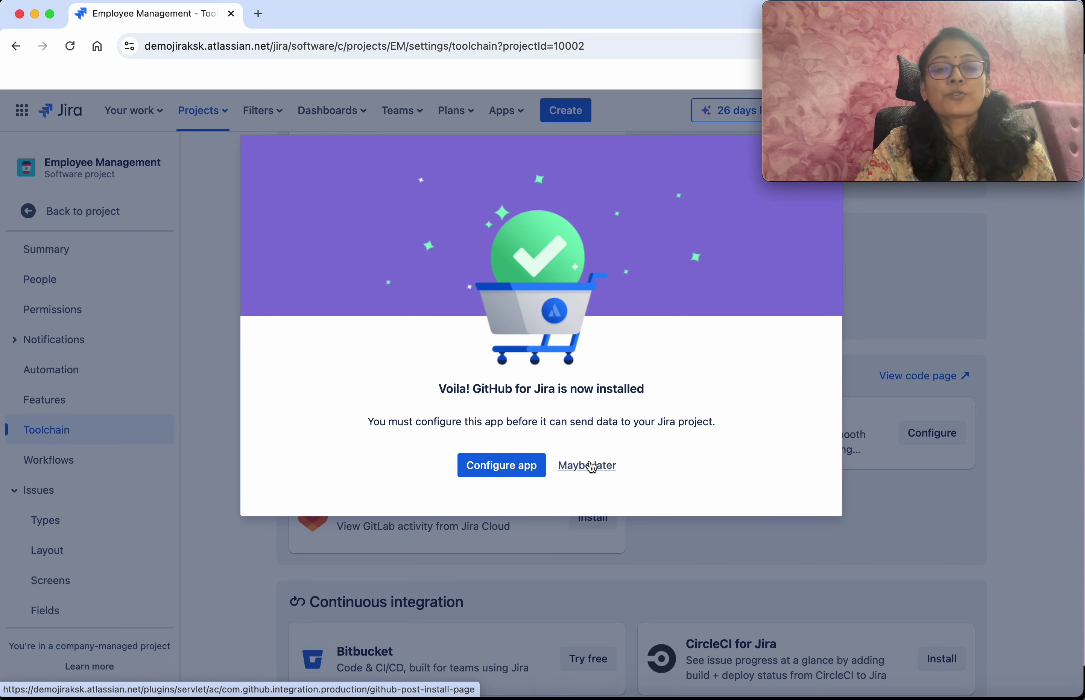
pyautogui.click(513, 475)
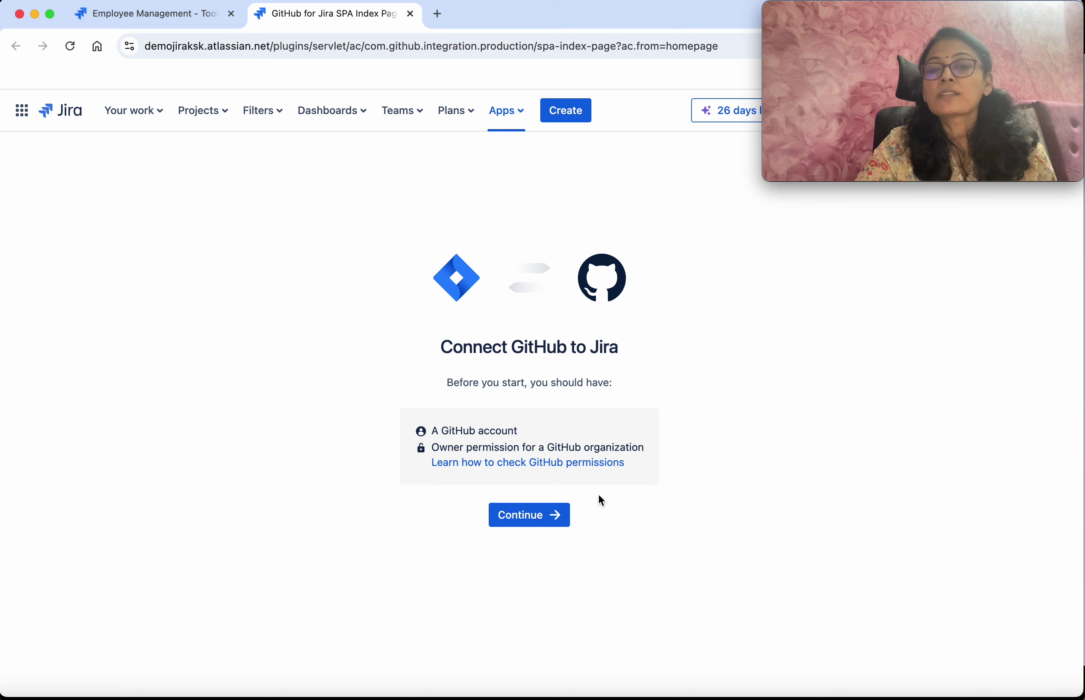
pyautogui.click(512, 518)
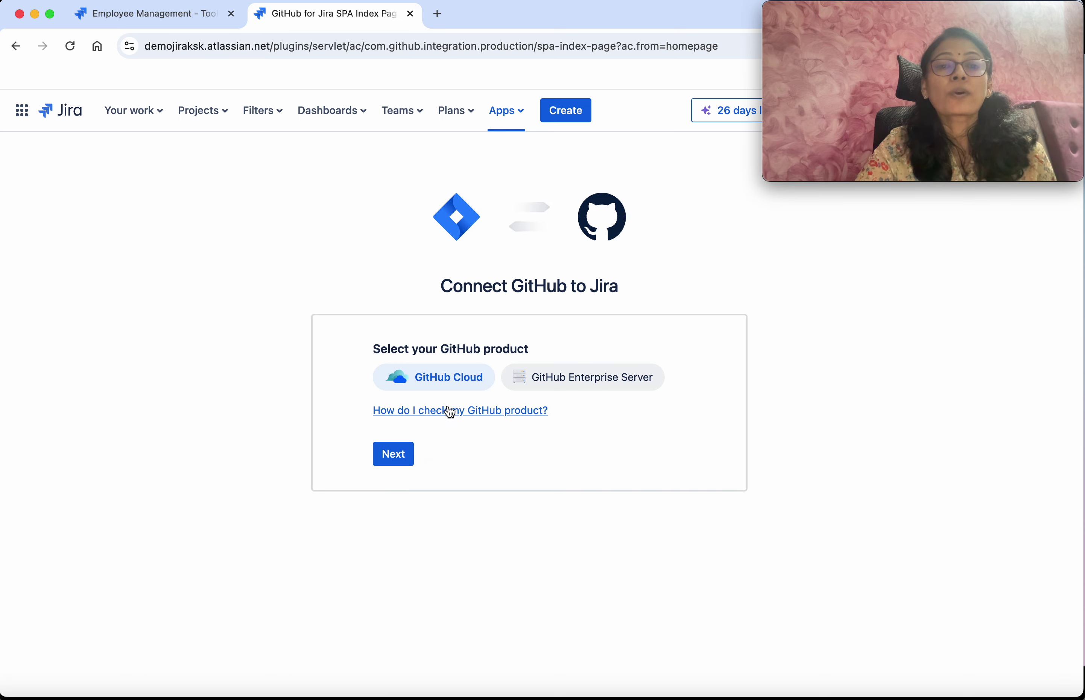
# Install the Jira app on the personal GitHub account with access to all repositories
pyautogui.click(403, 454)
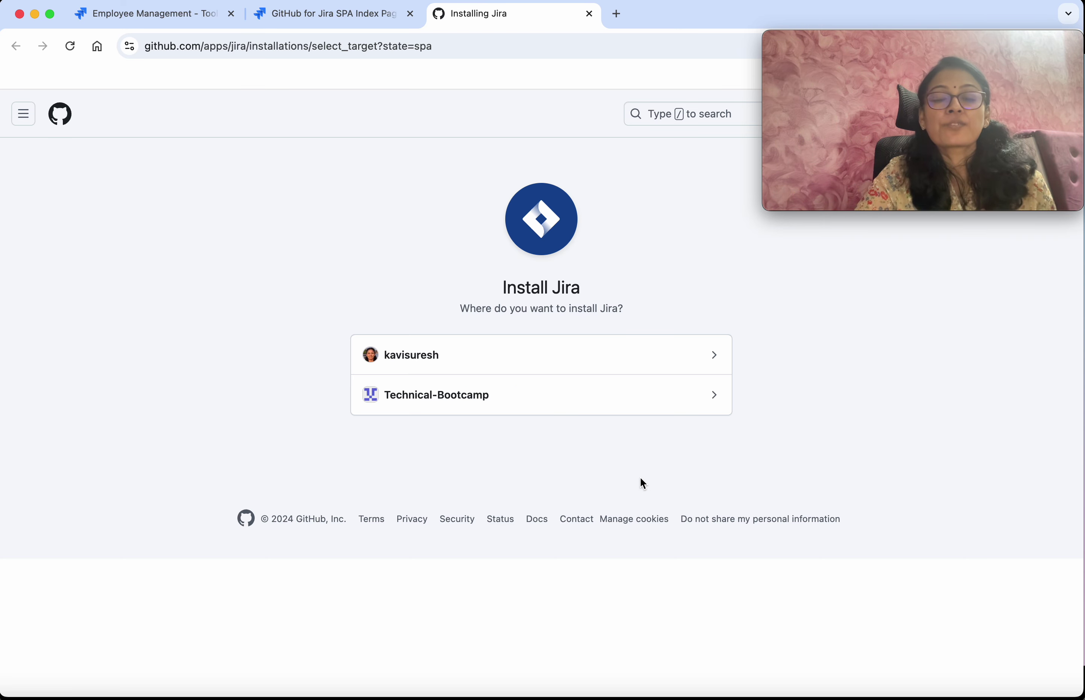
pyautogui.click(696, 363)
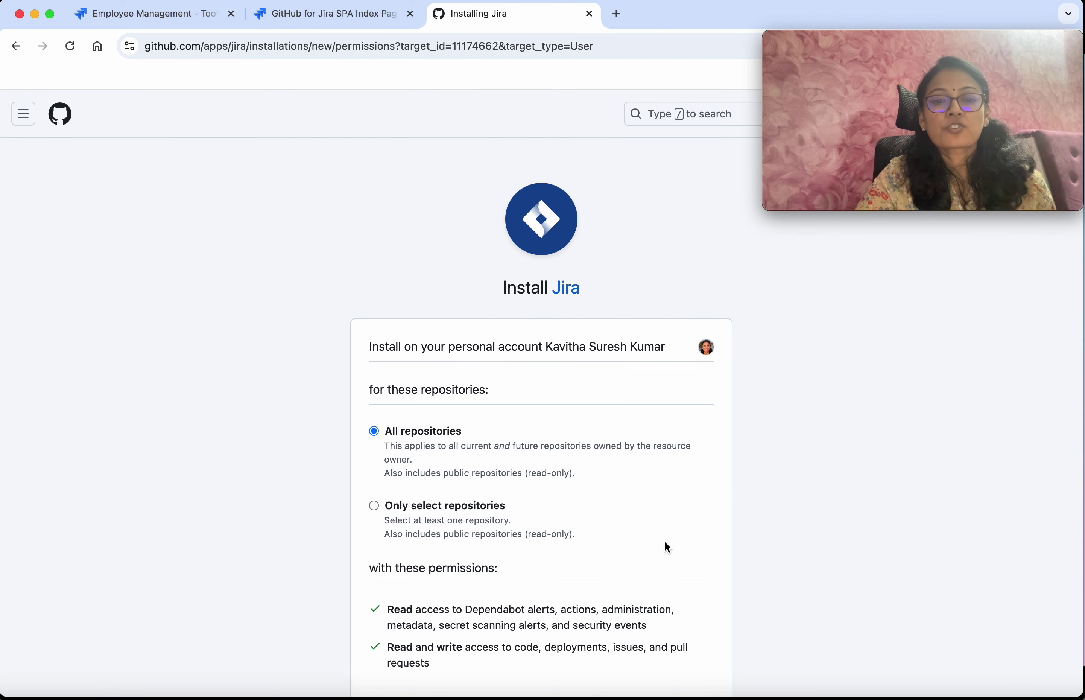
pyautogui.scroll(-2, 667, 545)
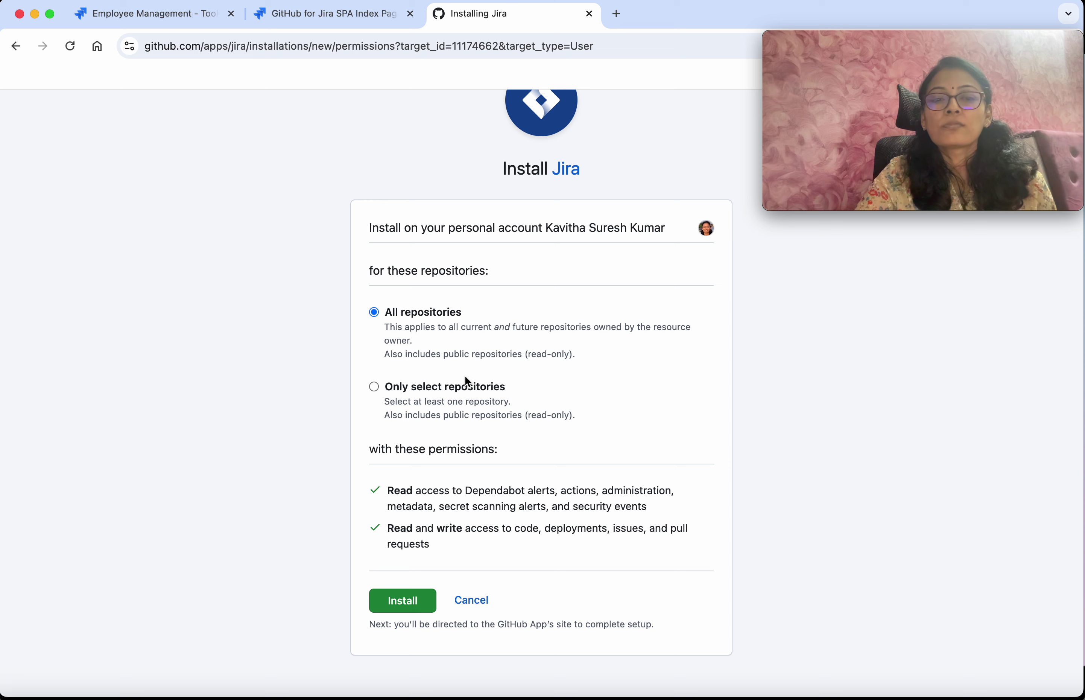
pyautogui.click(409, 609)
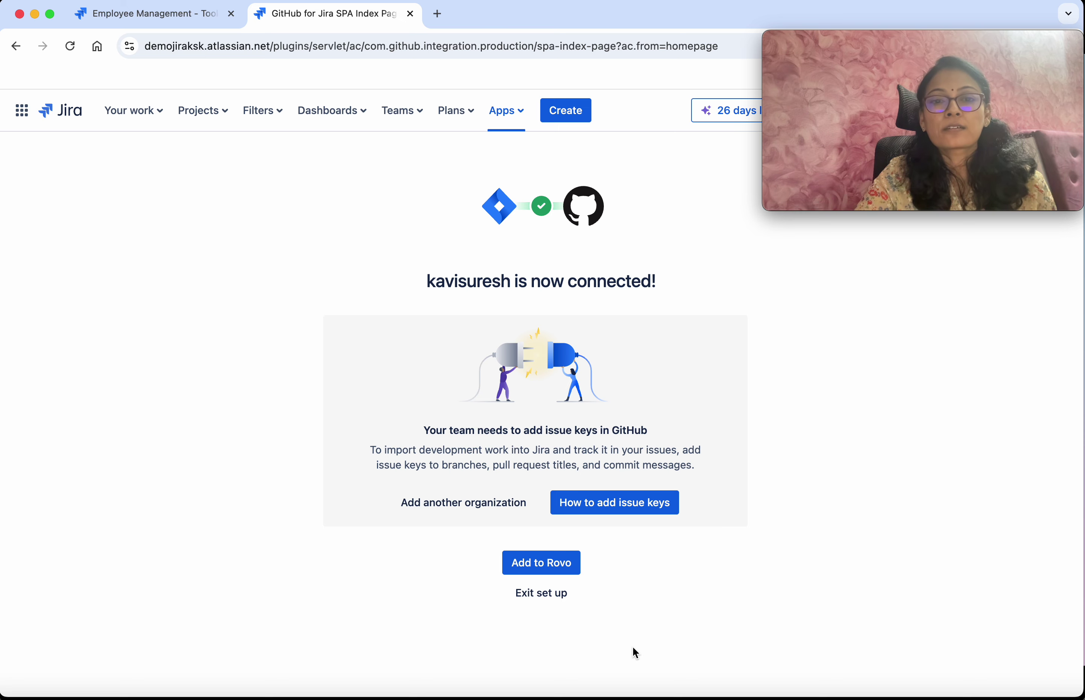
# Exit the GitHub setup, confirm GitHub for Jira shows Installed, and return to the EM board
pyautogui.click(548, 591)
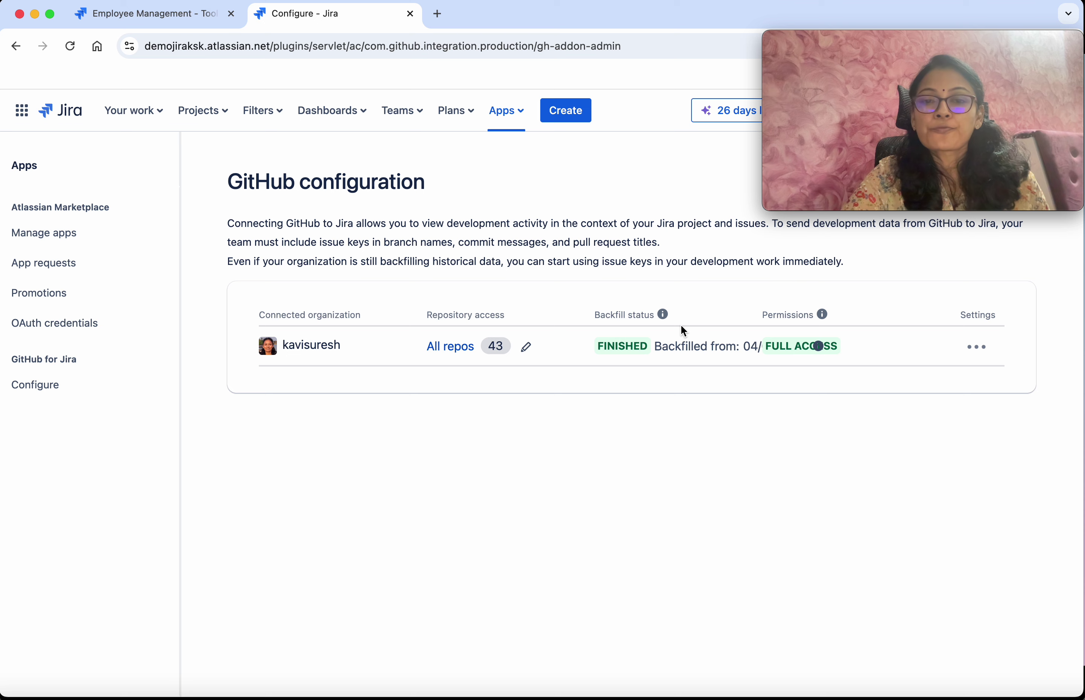
pyautogui.click(172, 23)
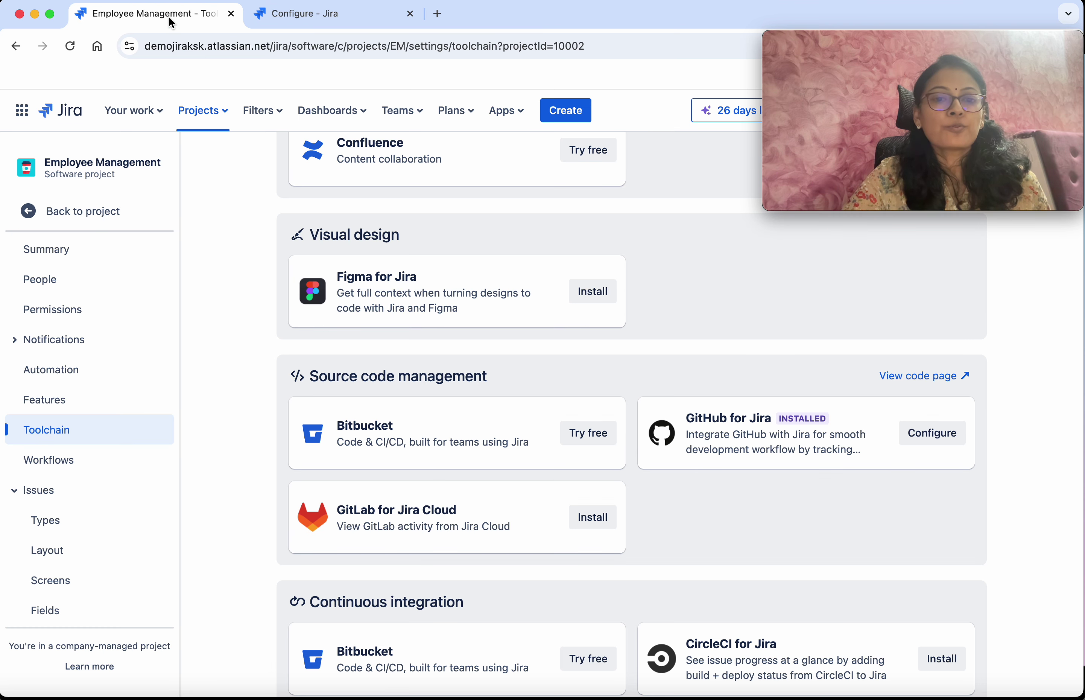
pyautogui.scroll(-4, 232, 325)
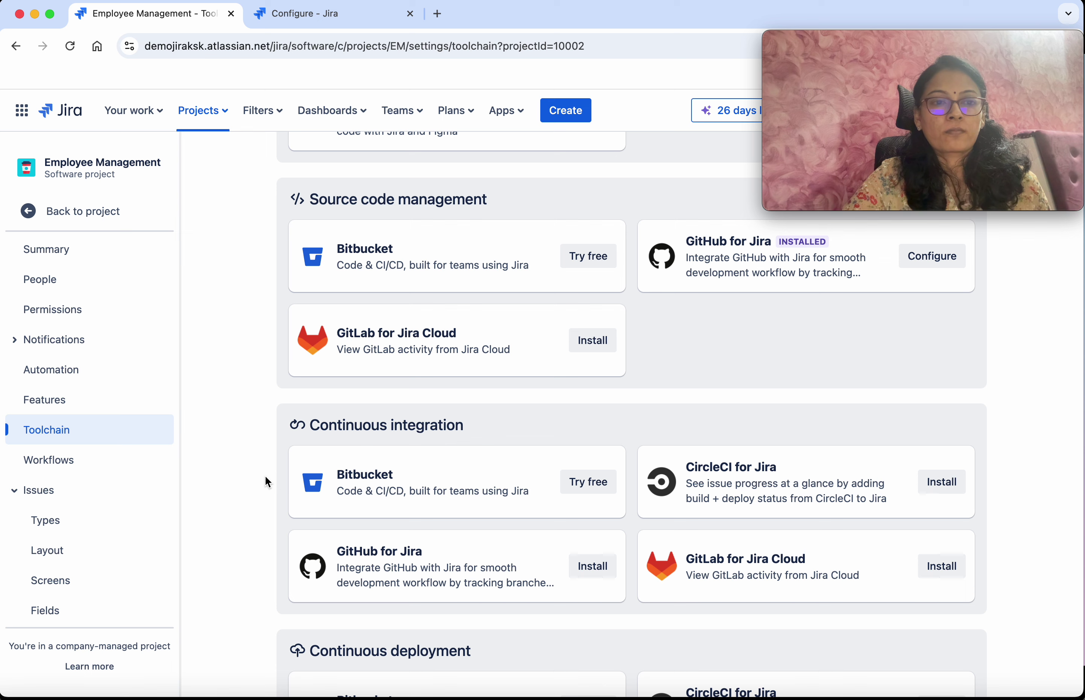
pyautogui.click(100, 214)
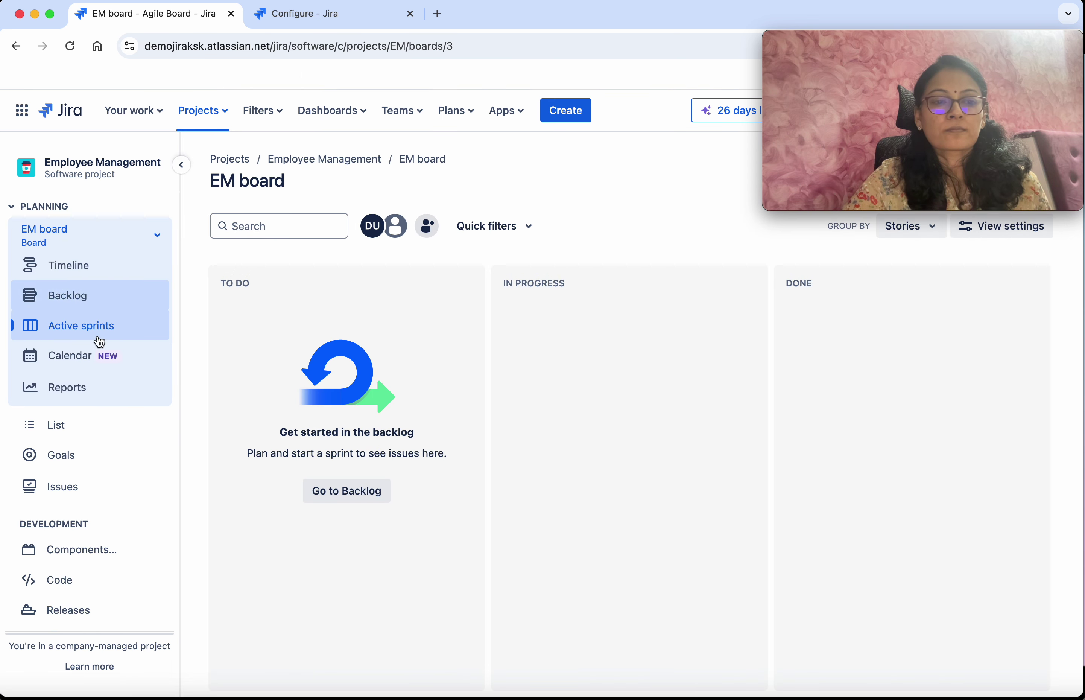
# Check the empty Code overview, then bring up the EM backlog with Sprint 2 and EM-4
pyautogui.click(76, 580)
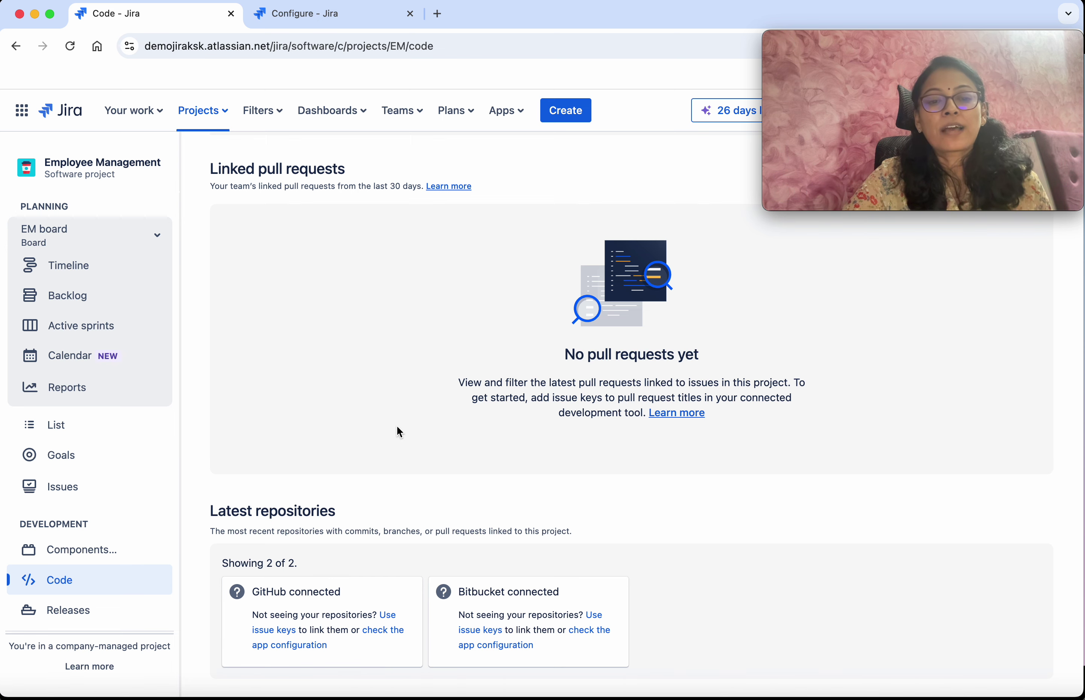
pyautogui.scroll(5, 397, 427)
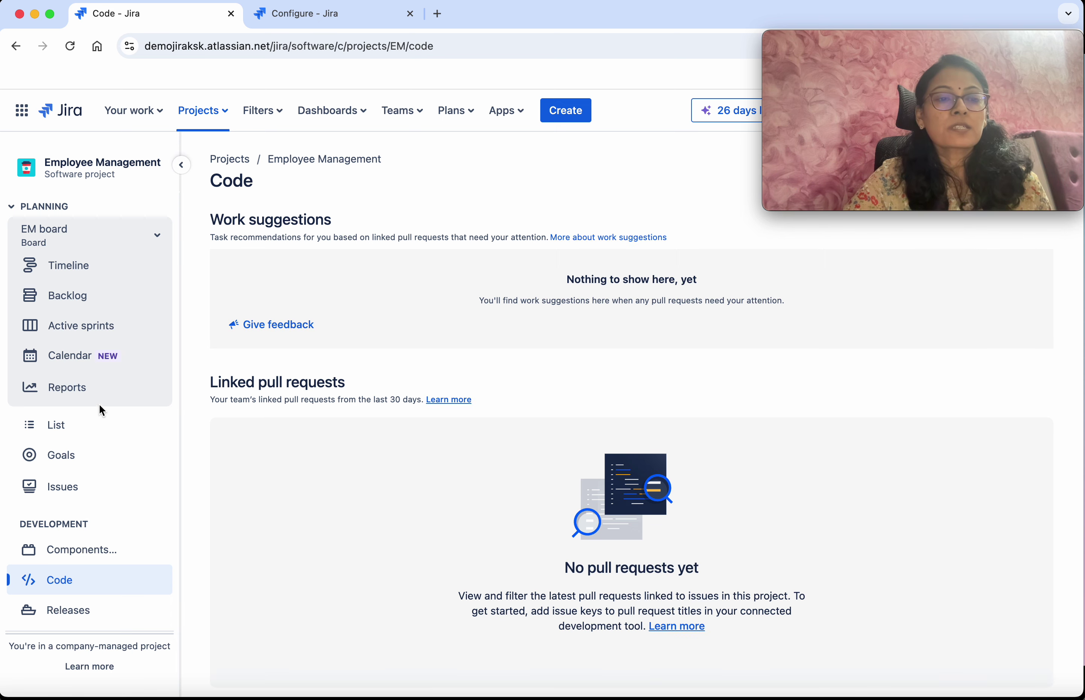
pyautogui.click(84, 297)
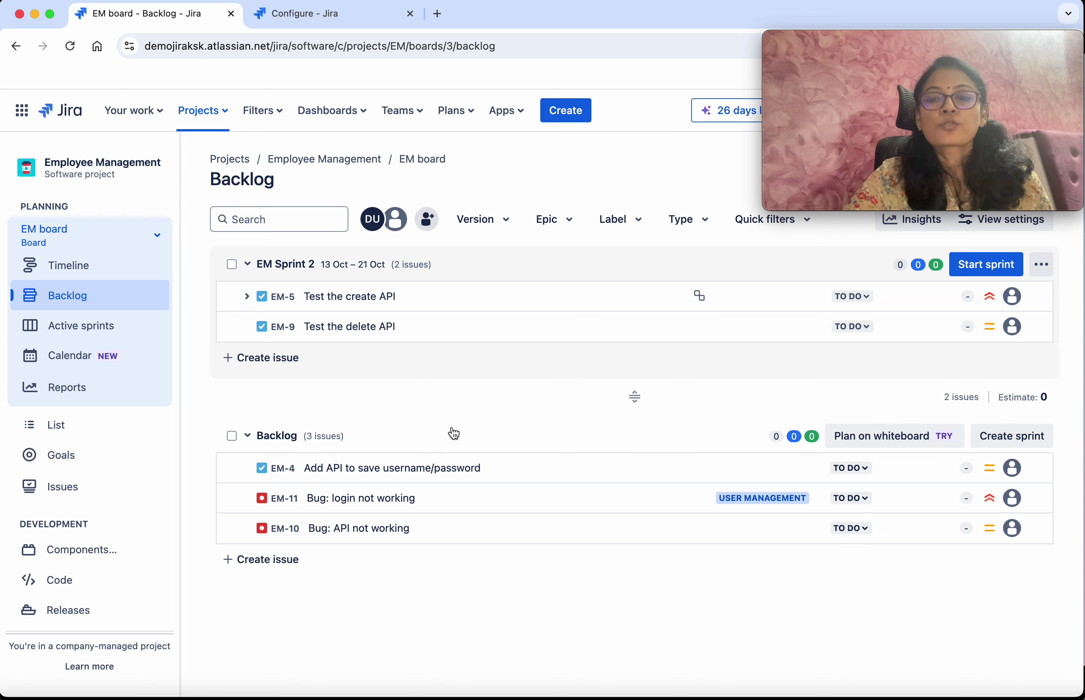
# From EM-4, create branch EM-4-Add-API-to-save-username-password off main in EmployeeManagement and view it on GitHub
pyautogui.click(285, 471)
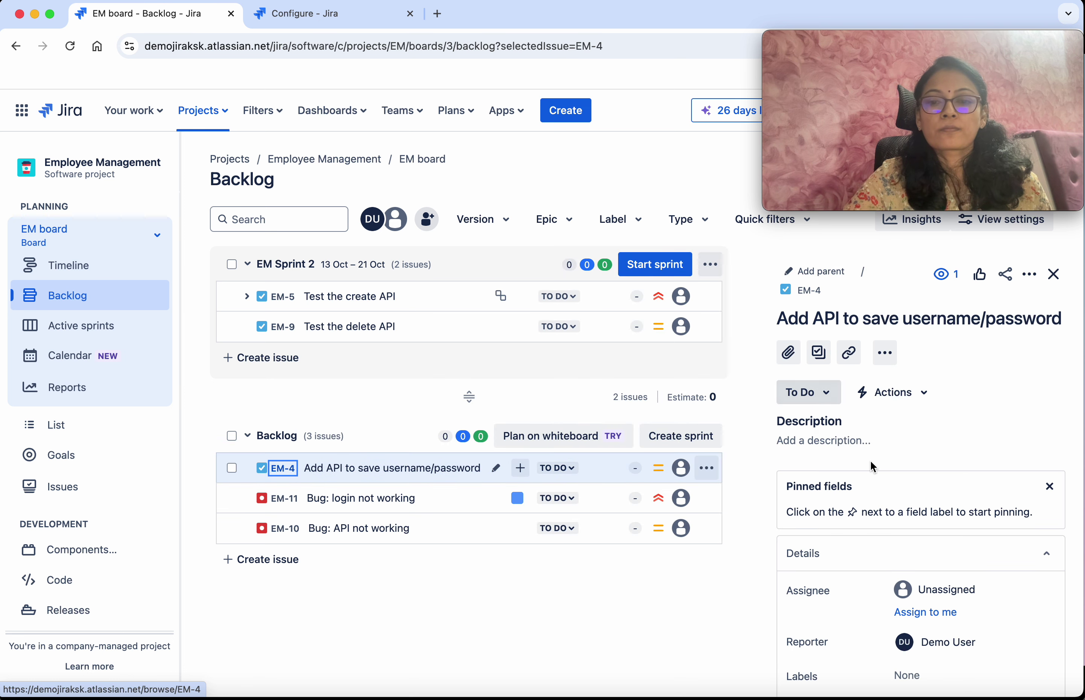
pyautogui.scroll(-5, 900, 568)
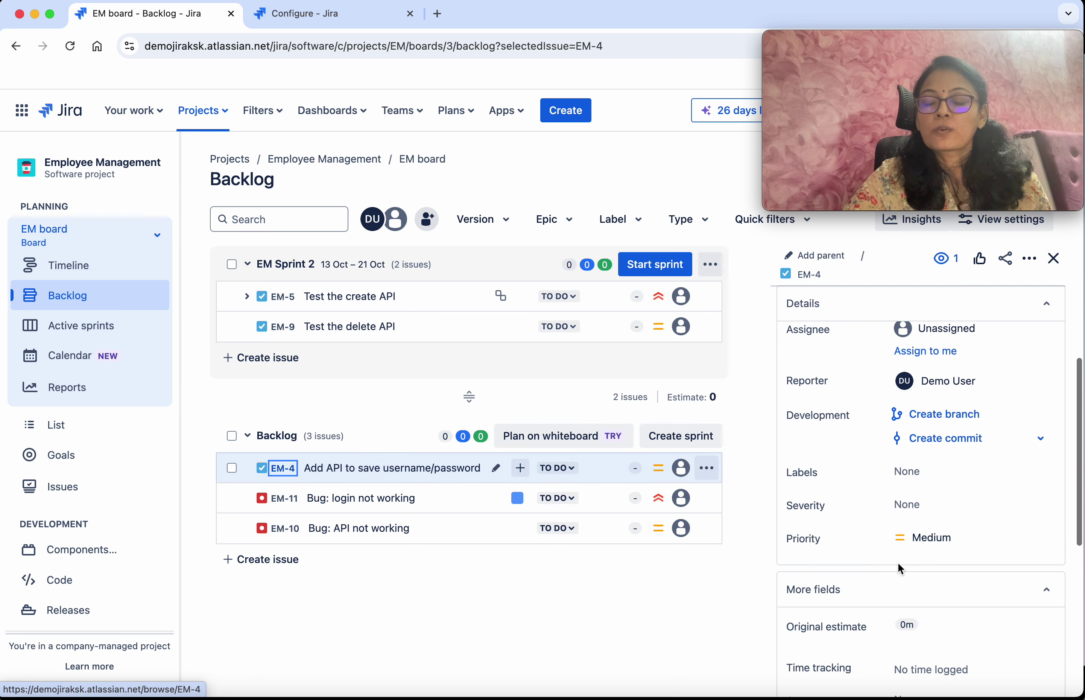
pyautogui.click(938, 425)
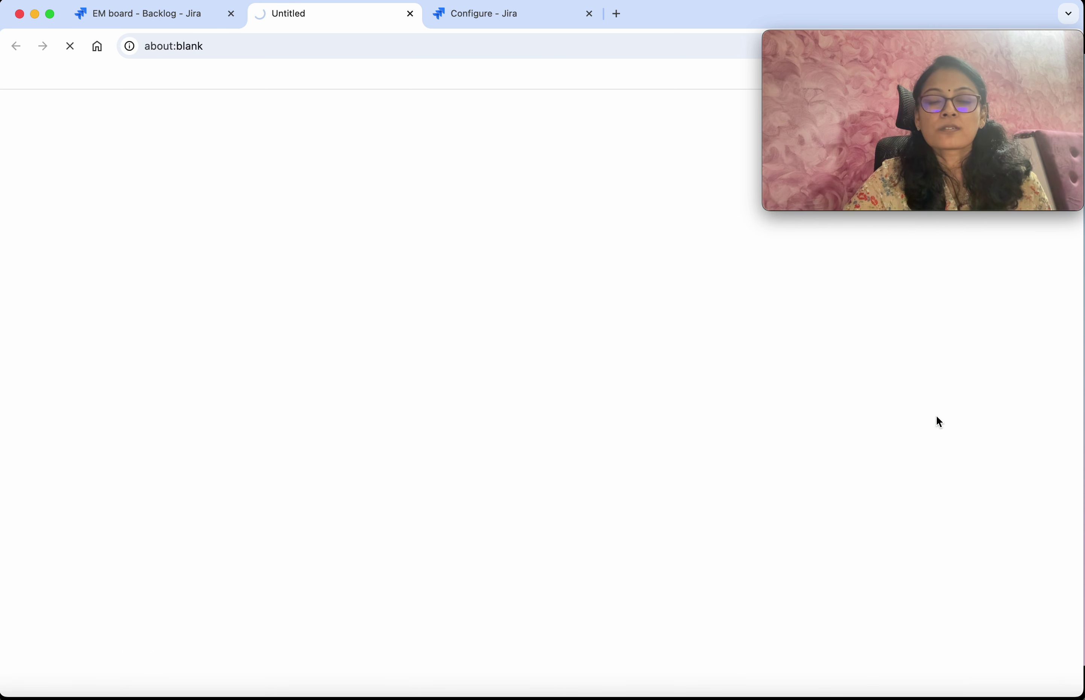
pyautogui.click(713, 370)
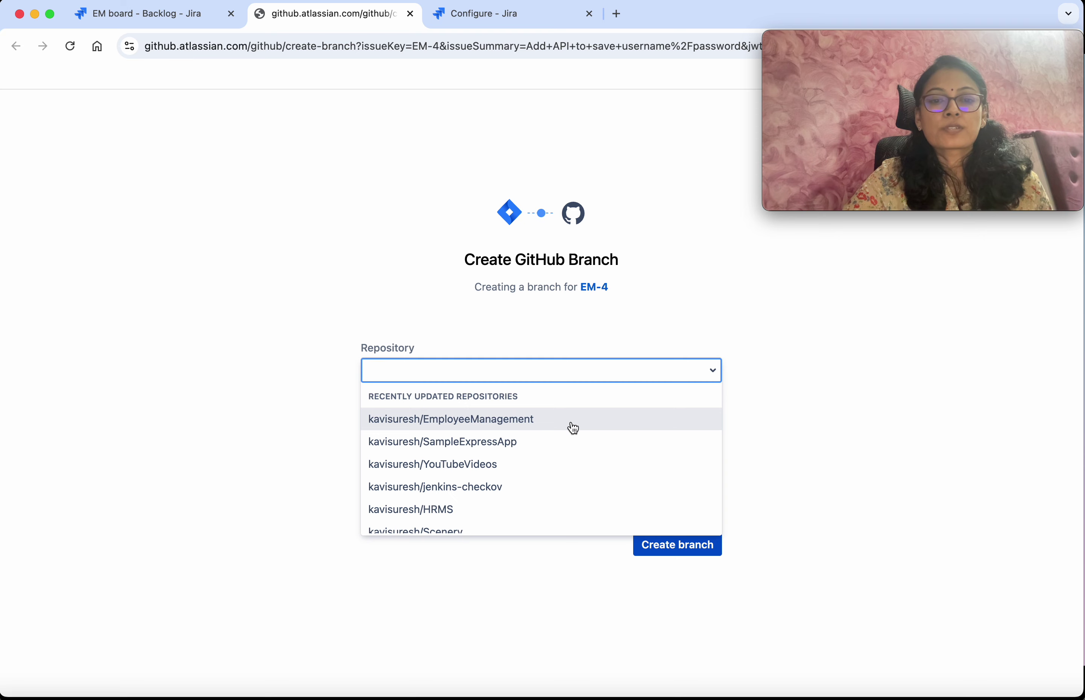
pyautogui.click(551, 423)
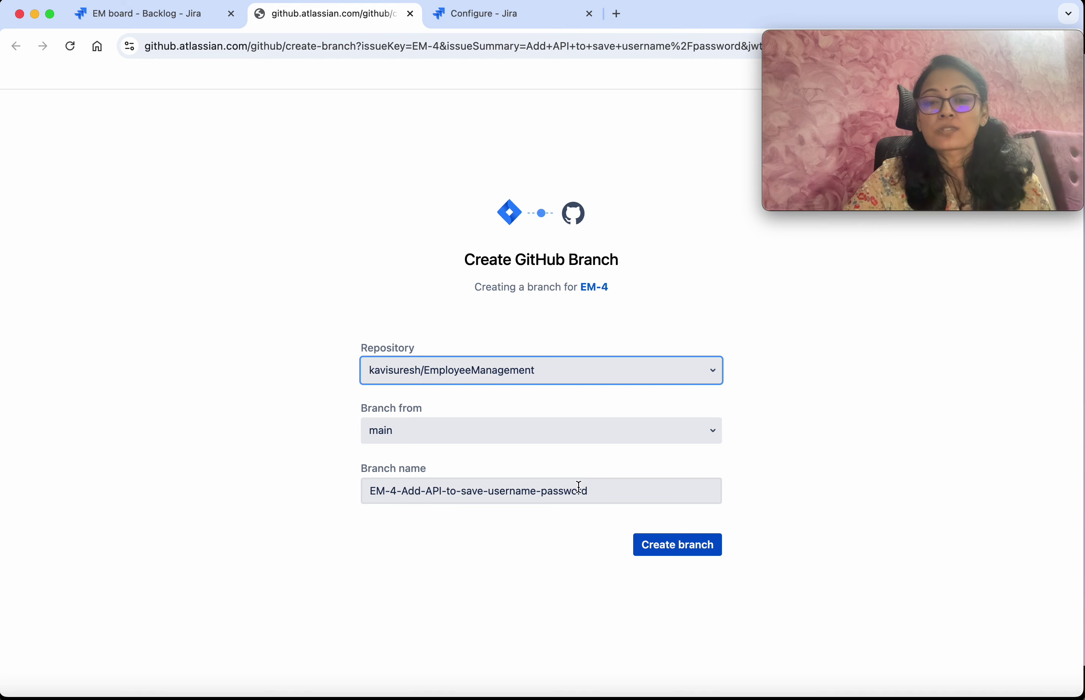
pyautogui.click(659, 545)
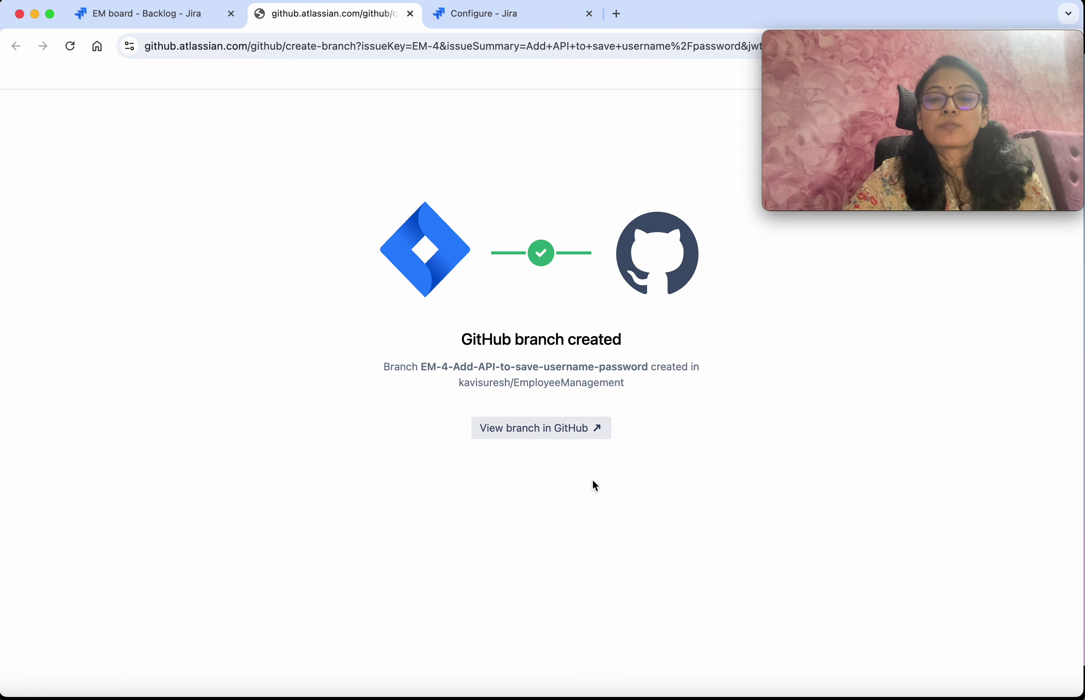
pyautogui.click(584, 437)
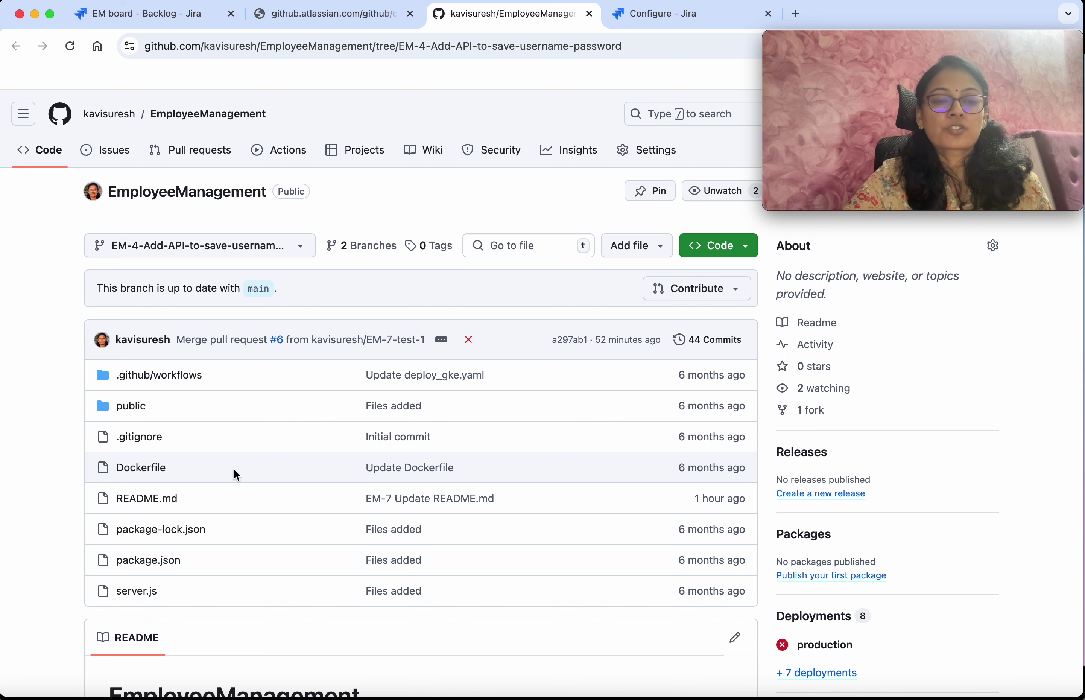
# Edit README.md on the EM-4 branch so line 4 reads 'Testing Integration with GitHub'
pyautogui.click(167, 504)
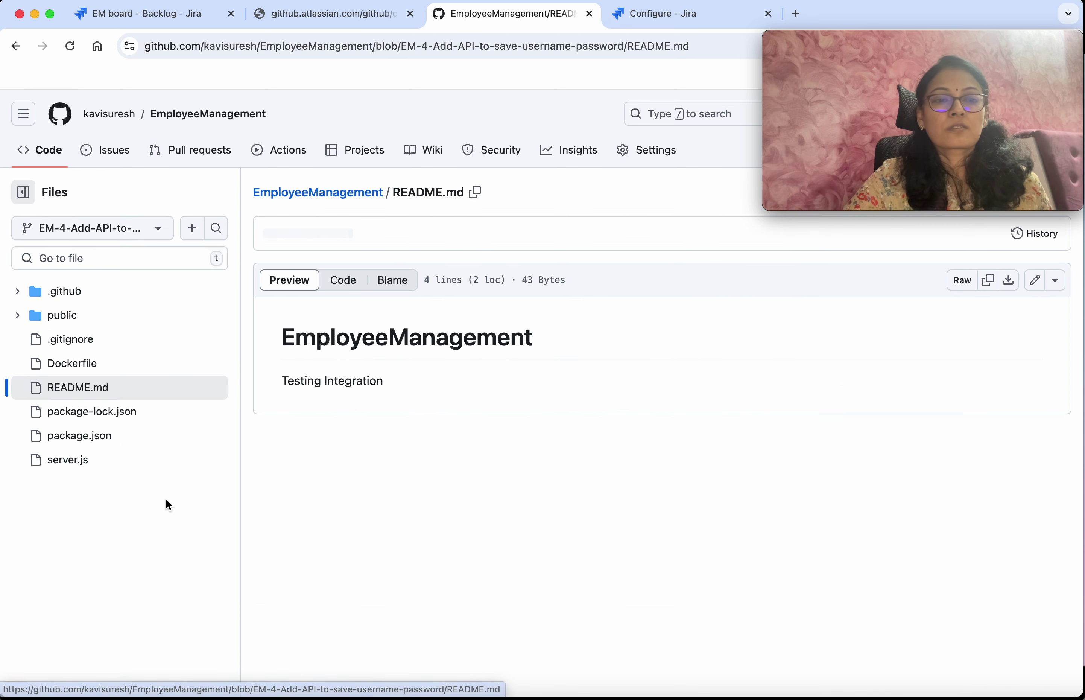
pyautogui.click(1034, 280)
pyautogui.click(404, 311)
pyautogui.write('with ')
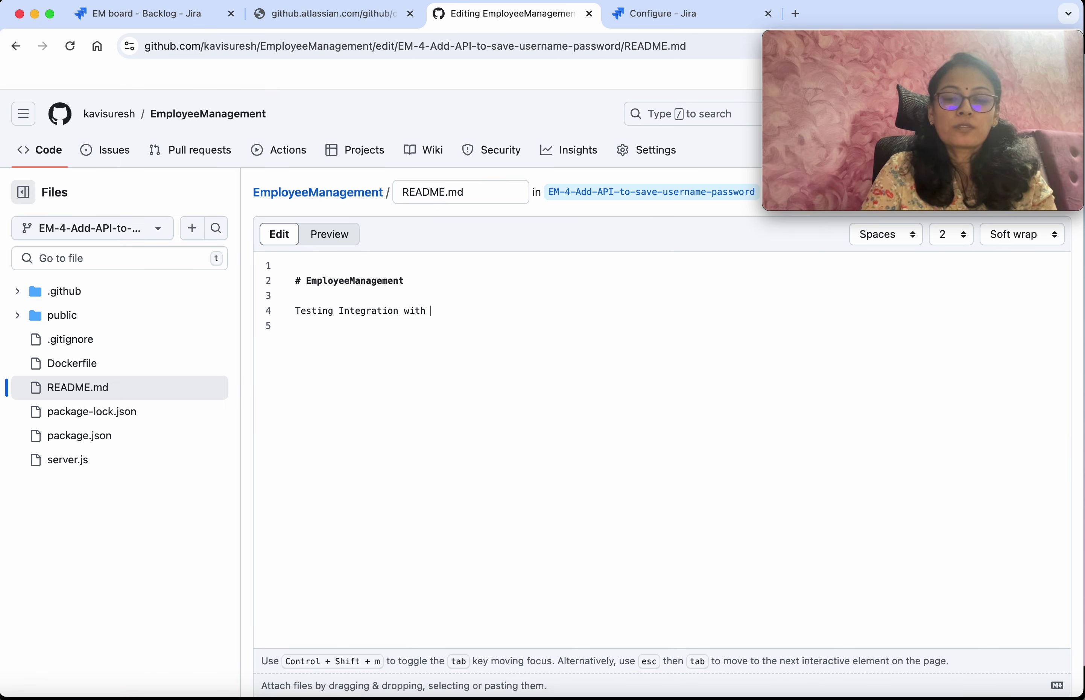
pyautogui.write('GitHub')
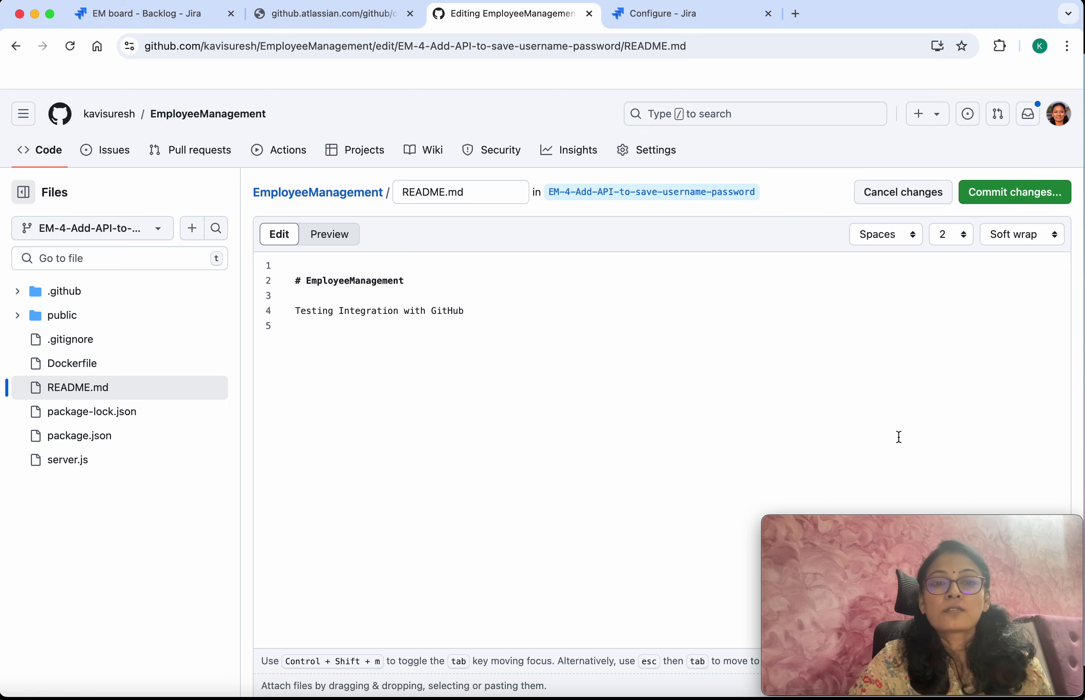
# Commit the README change with the message 'EM-4 Update README.md'
pyautogui.click(1026, 194)
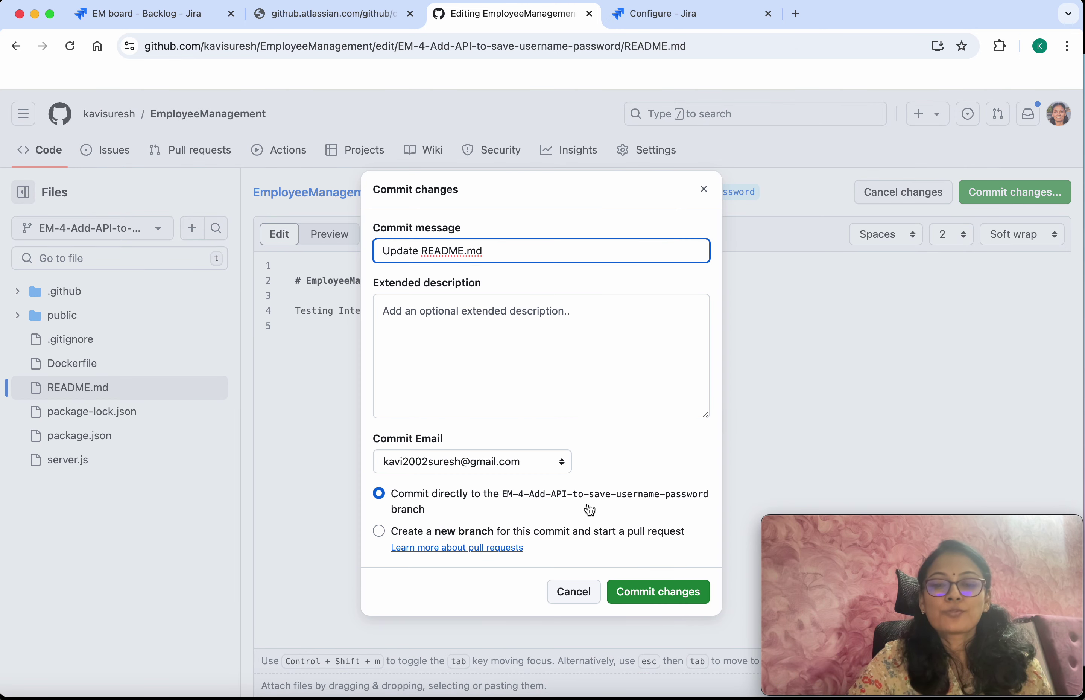
pyautogui.click(383, 251)
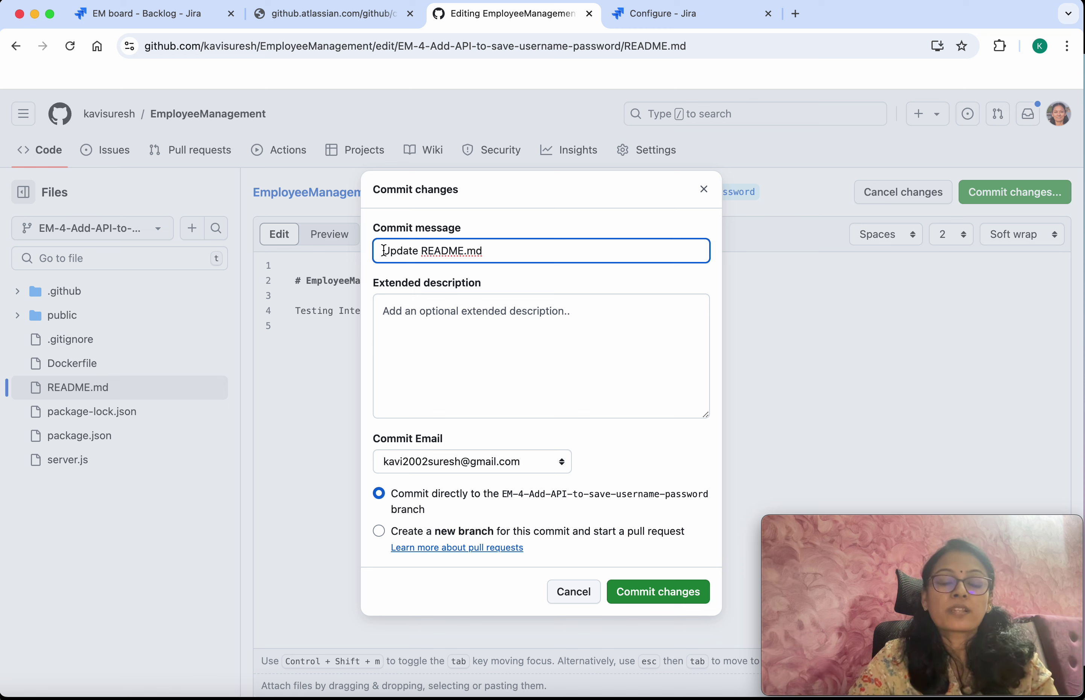
pyautogui.write('EM-4')
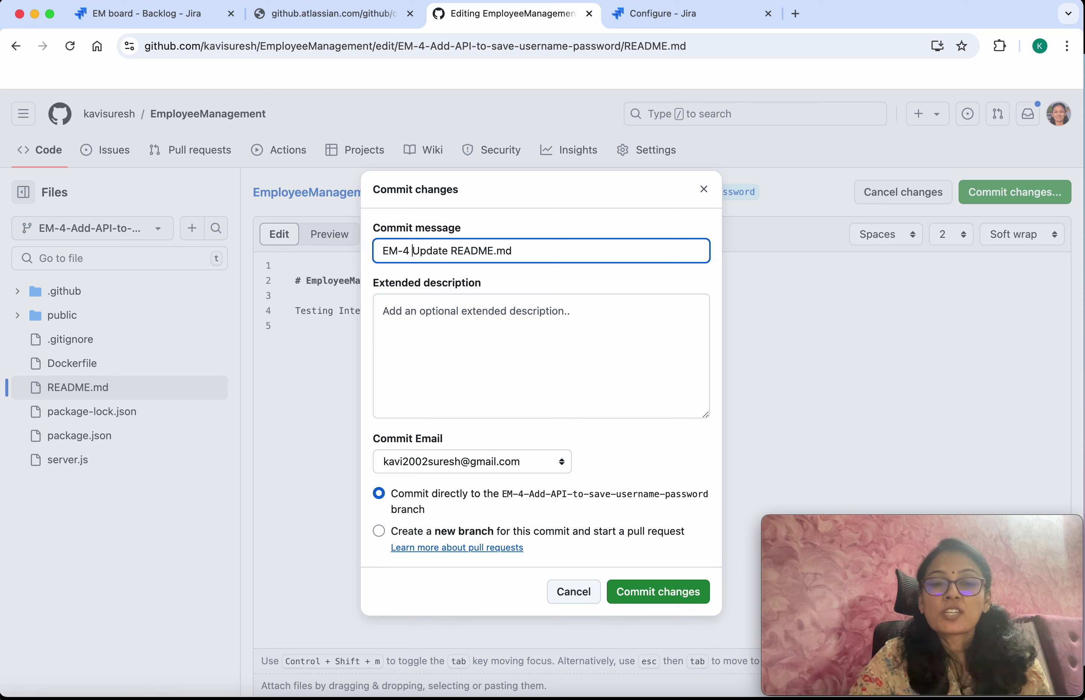
pyautogui.click(638, 594)
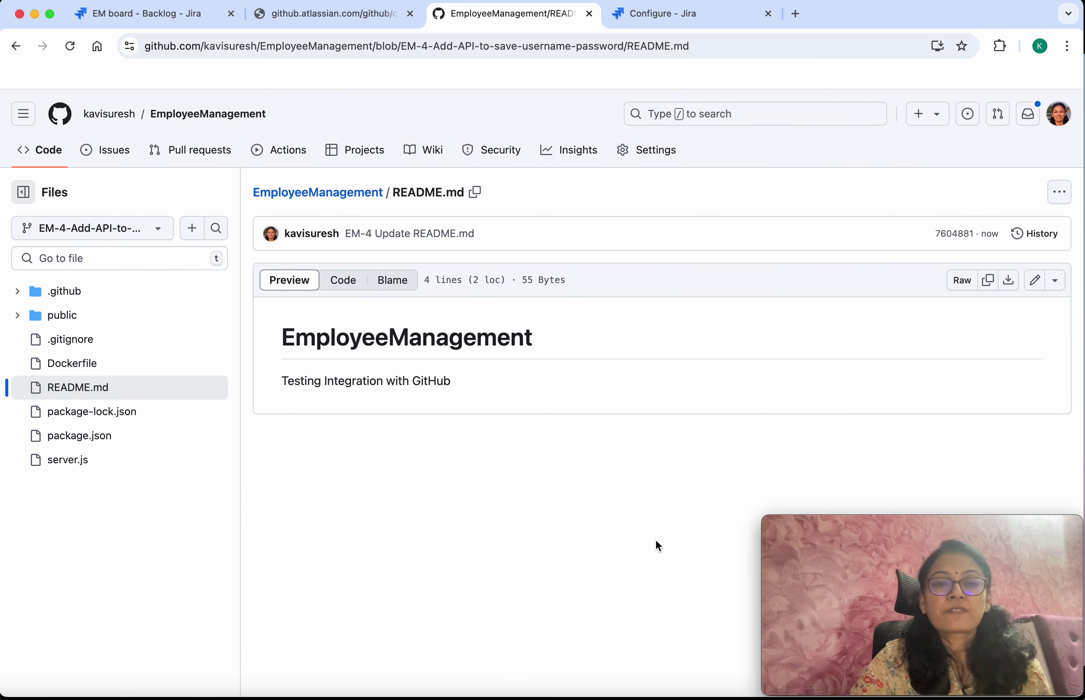
# Create pull request 'EM-4 Update README.md' from the EM-4 branch into main
pyautogui.click(198, 153)
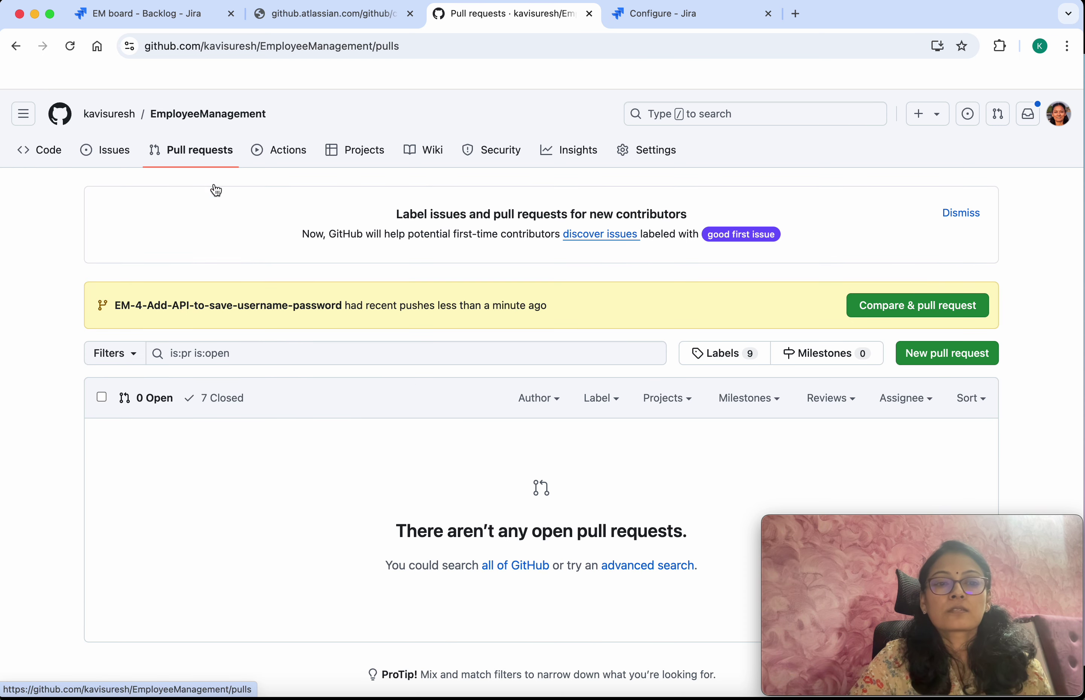
pyautogui.click(897, 313)
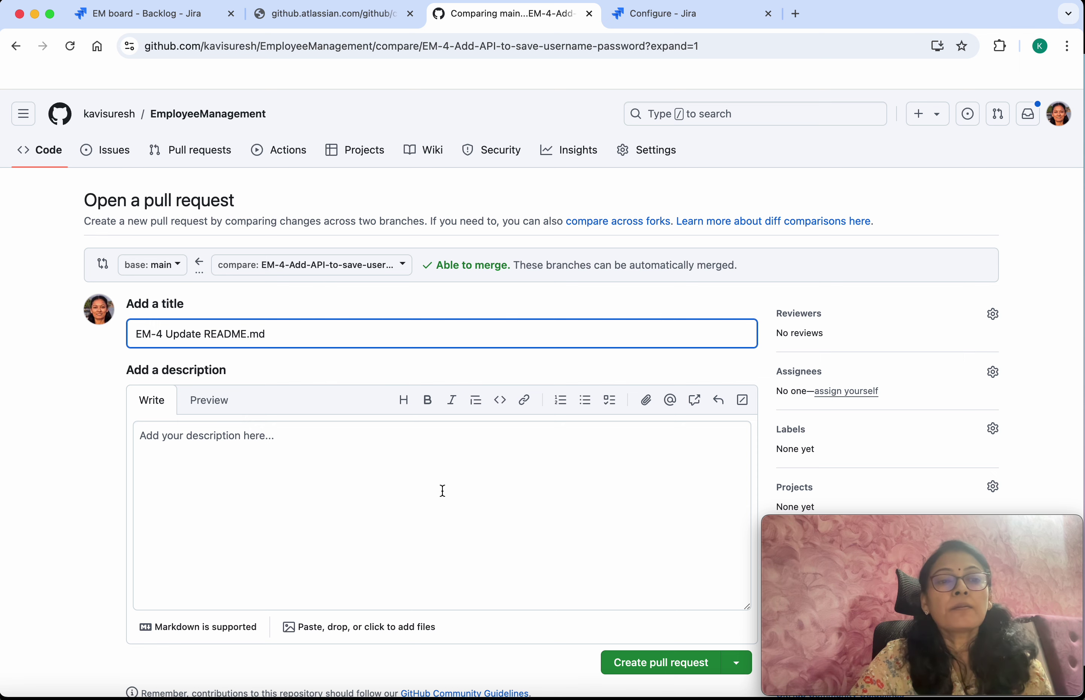
pyautogui.click(649, 666)
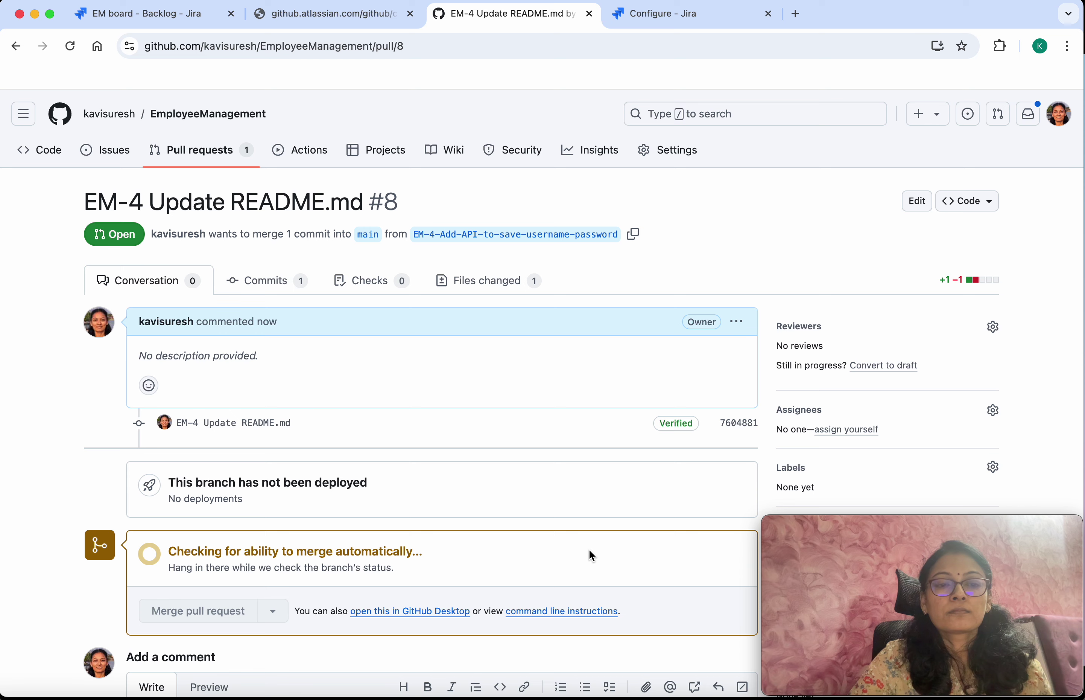
# Merge pull request #8 into main and confirm the merge
pyautogui.scroll(-4, 589, 554)
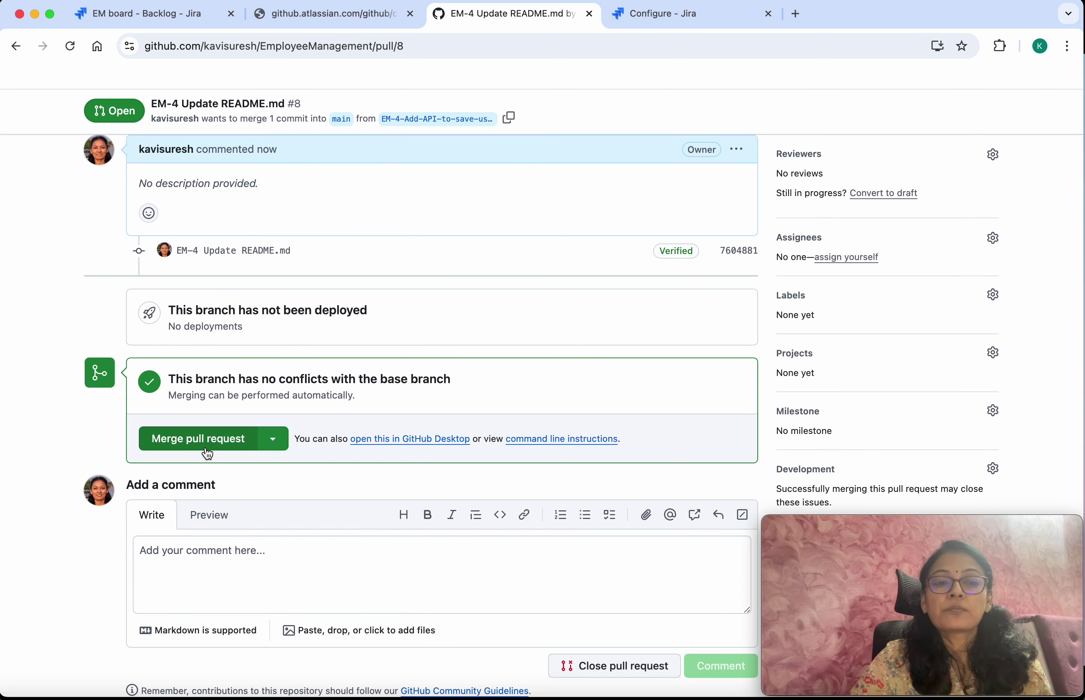
pyautogui.click(200, 438)
pyautogui.click(205, 448)
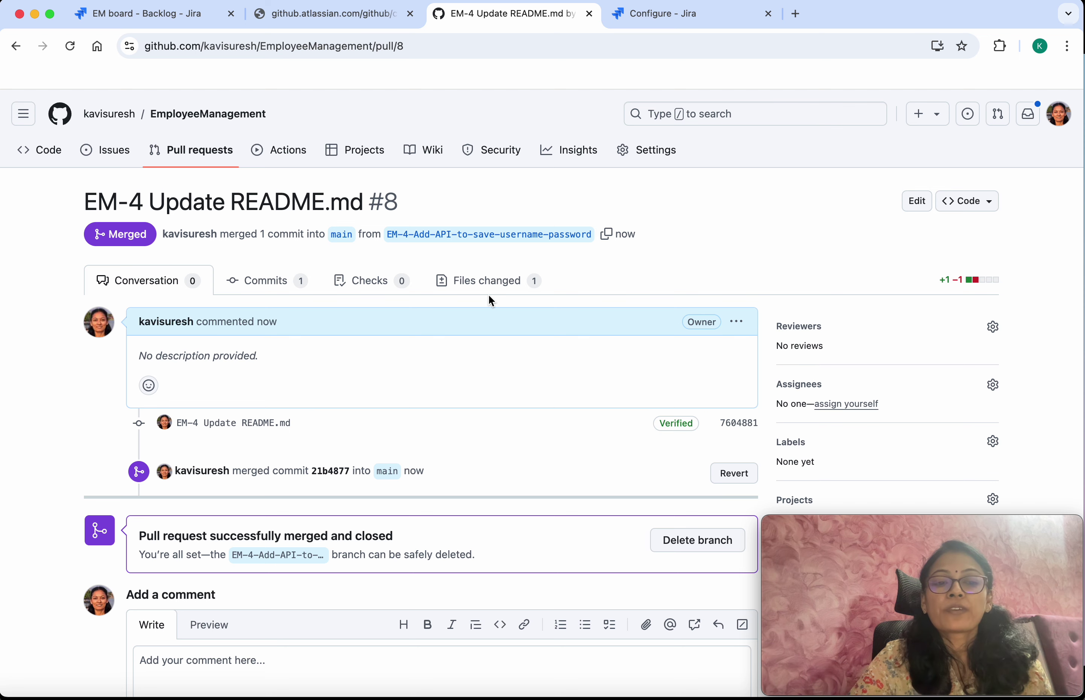
# Back in Jira, view the Code page listing 'EM-4 Update README.md' as merged into main
pyautogui.click(152, 13)
pyautogui.click(78, 581)
pyautogui.scroll(-3, 566, 554)
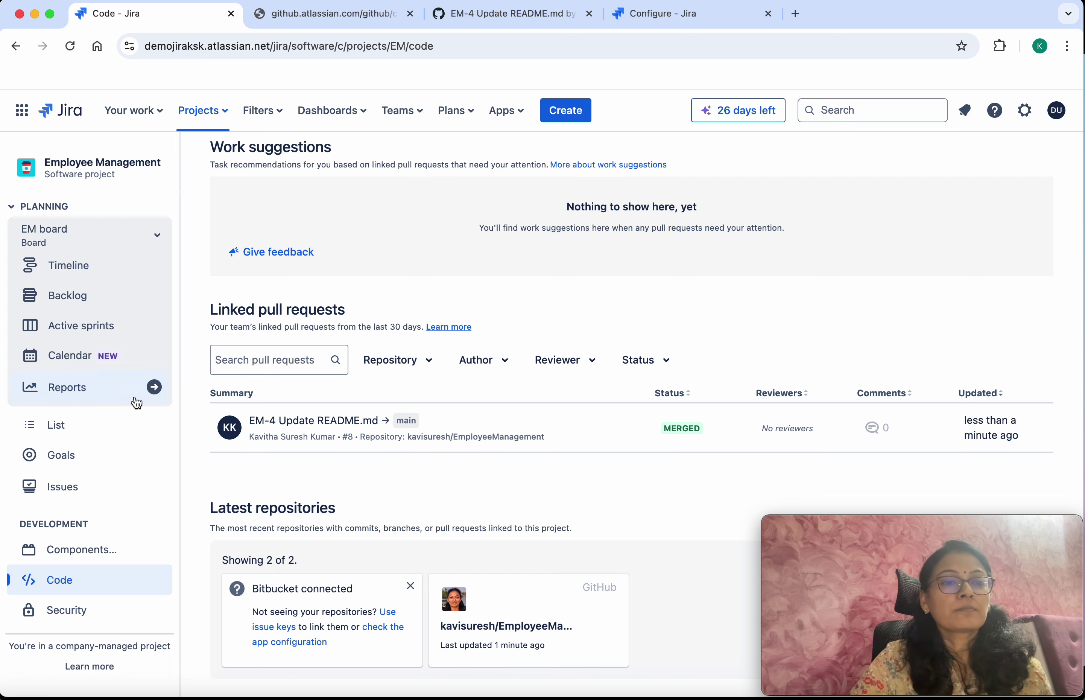
# Open EM-4 from the backlog and review its branch, two commits, merged pull request and failing build
pyautogui.click(68, 294)
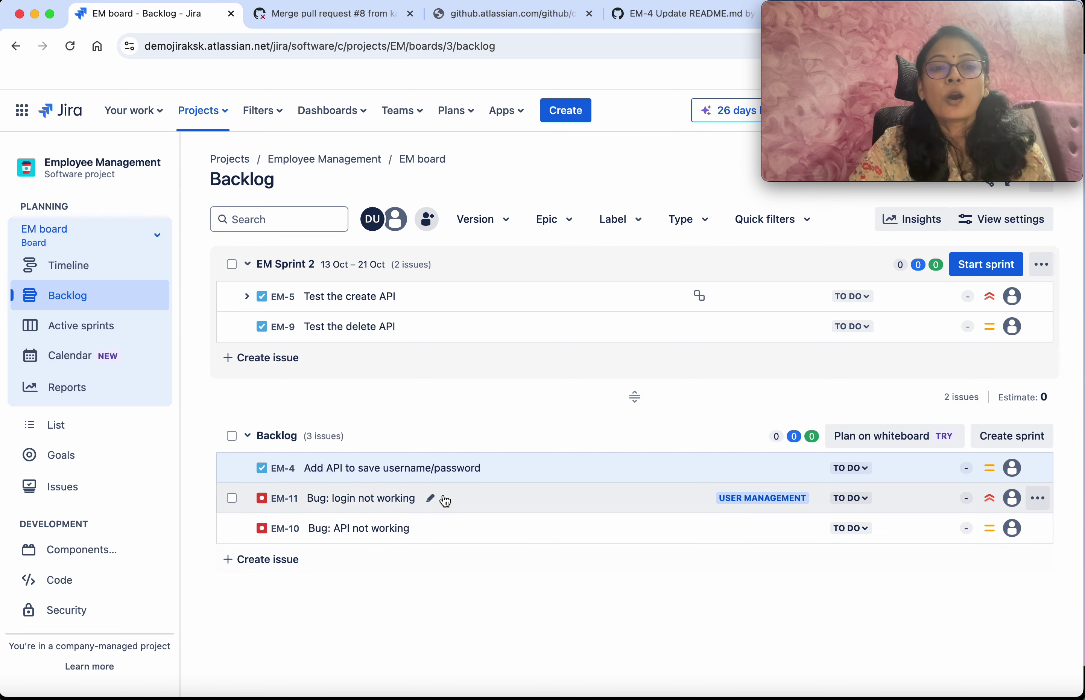
pyautogui.click(365, 470)
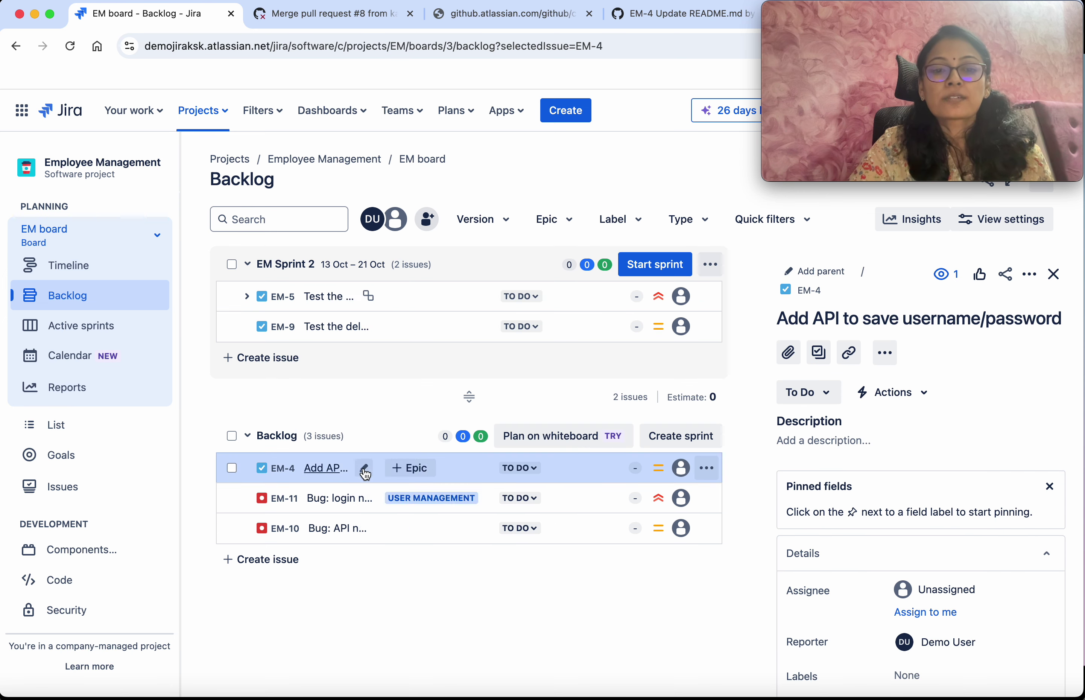
pyautogui.scroll(-4, 892, 575)
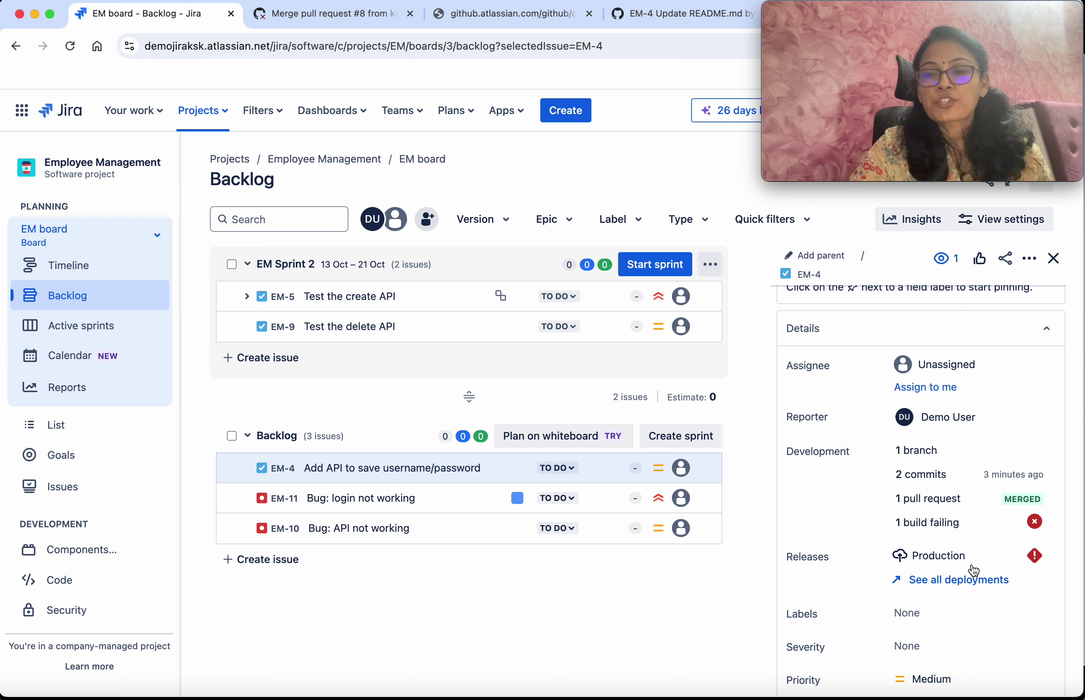
pyautogui.moveTo(914, 450)
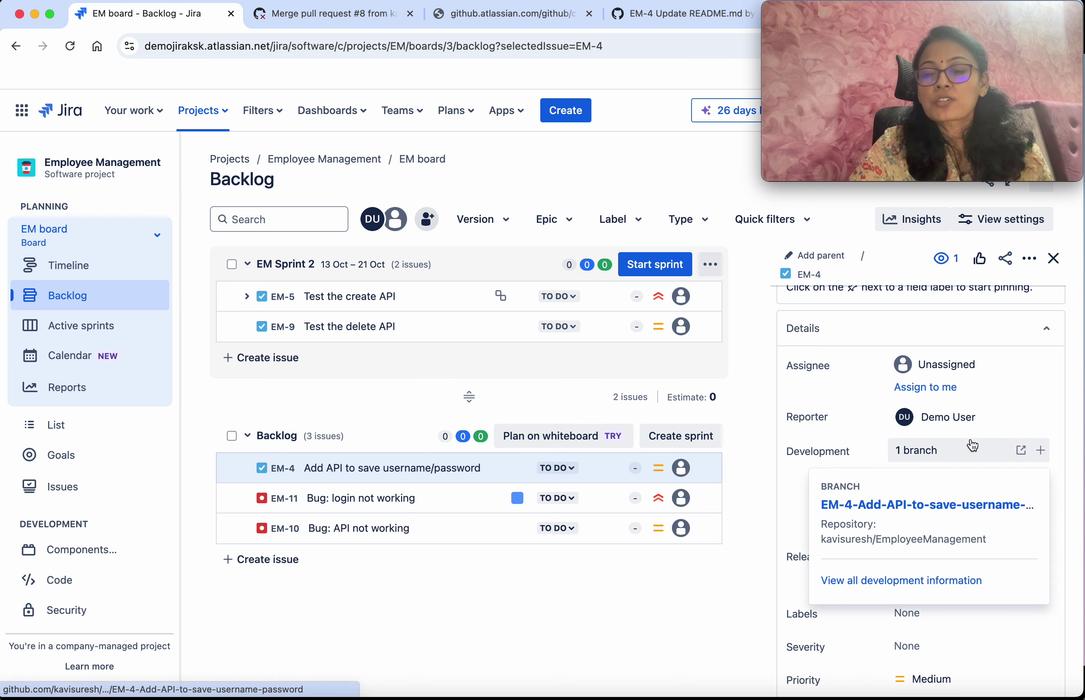
pyautogui.moveTo(932, 478)
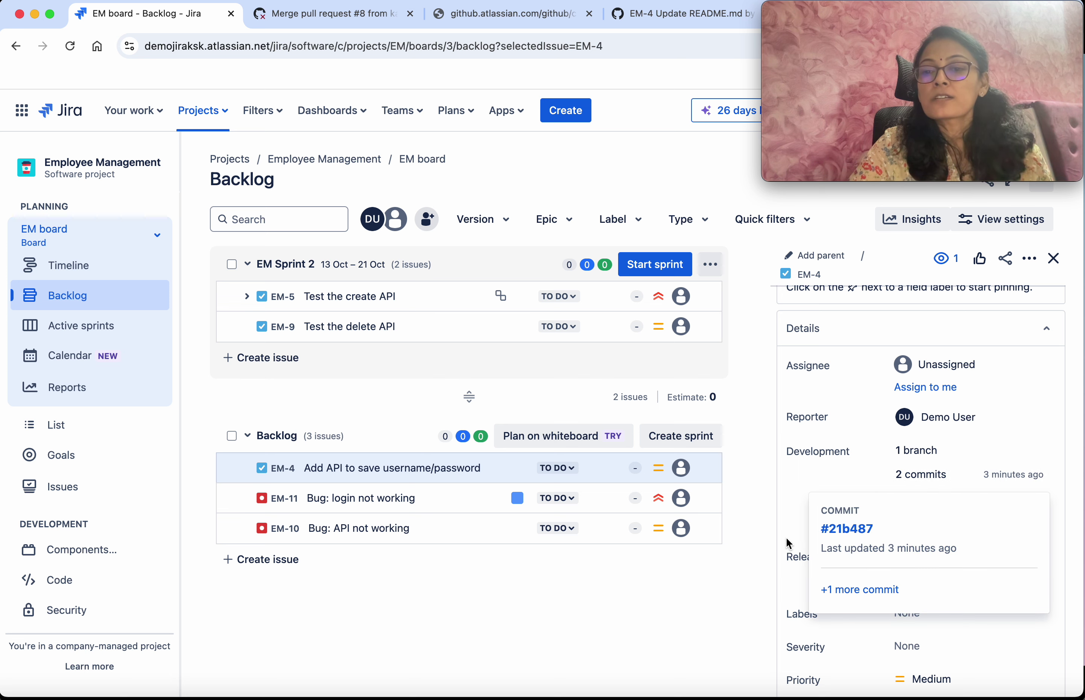
pyautogui.moveTo(934, 507)
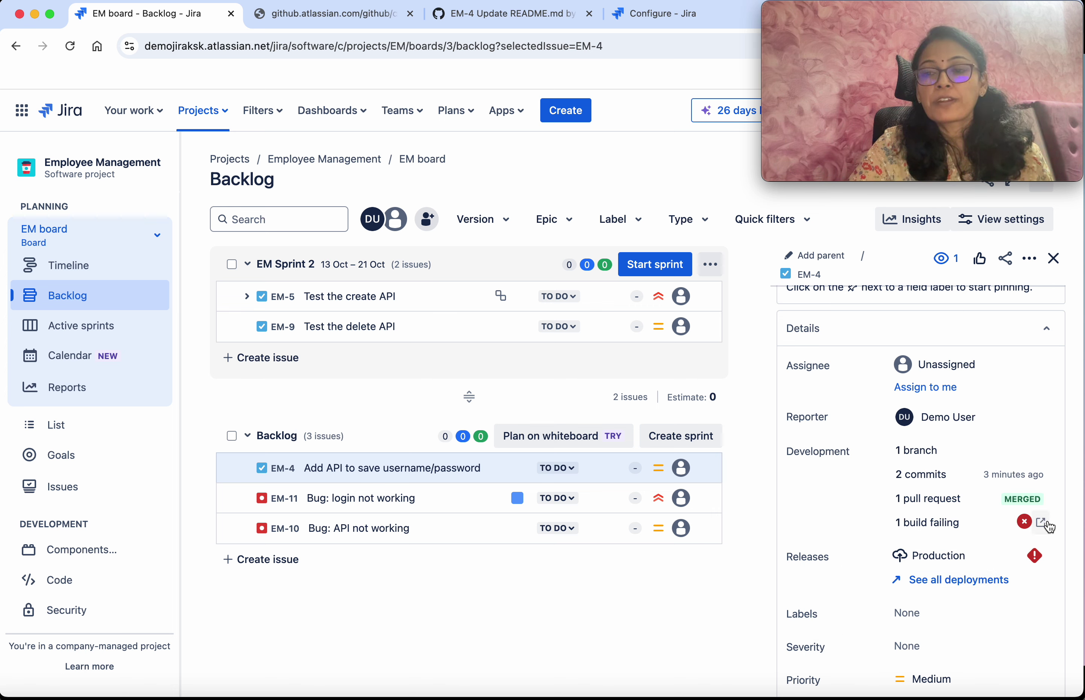
pyautogui.click(1044, 524)
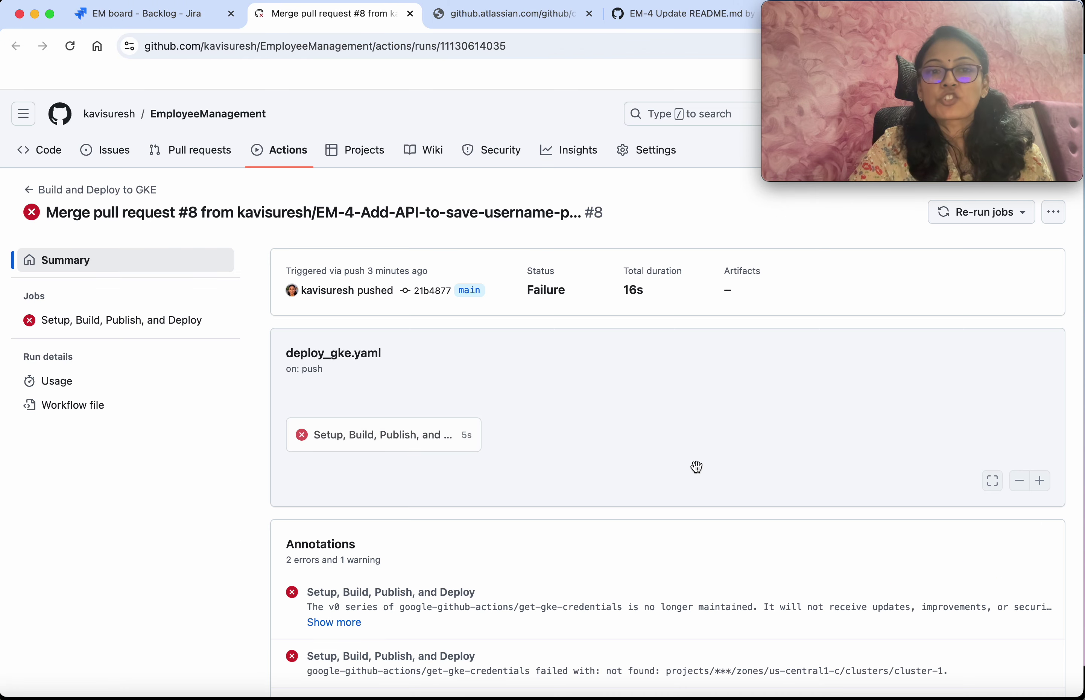
pyautogui.click(354, 440)
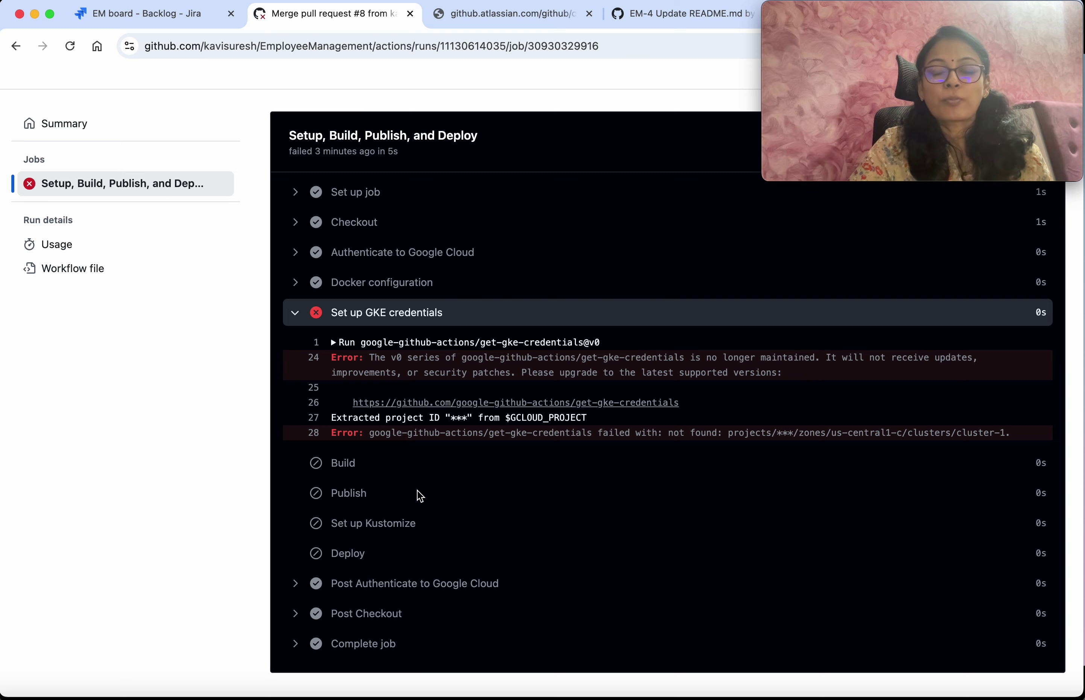
pyautogui.scroll(3, 420, 495)
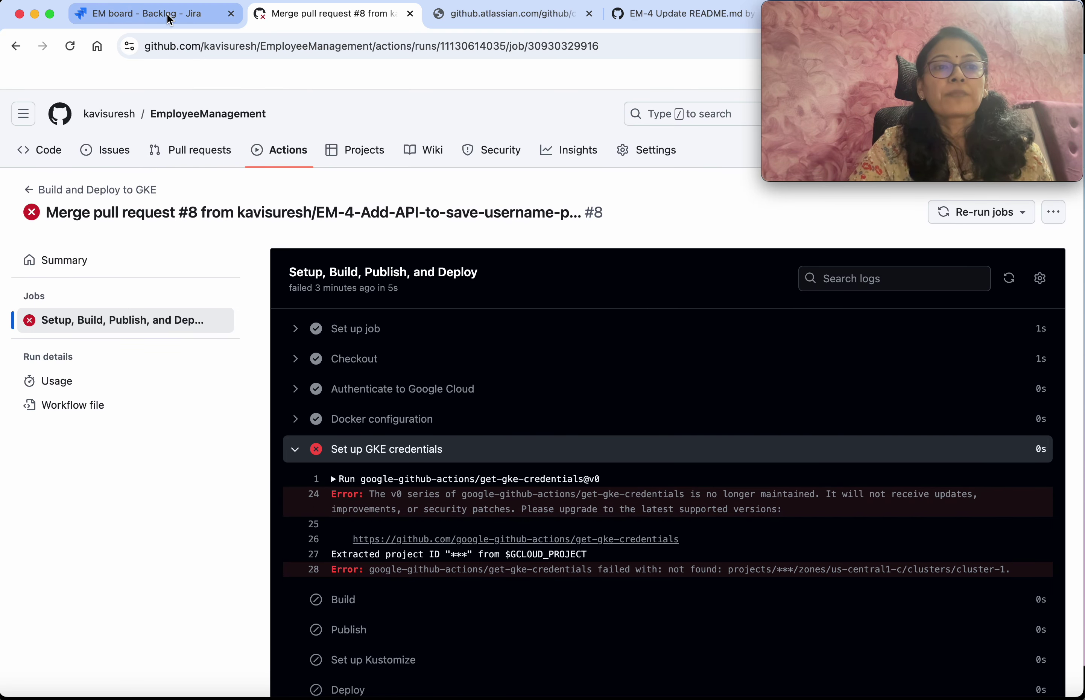
pyautogui.click(169, 16)
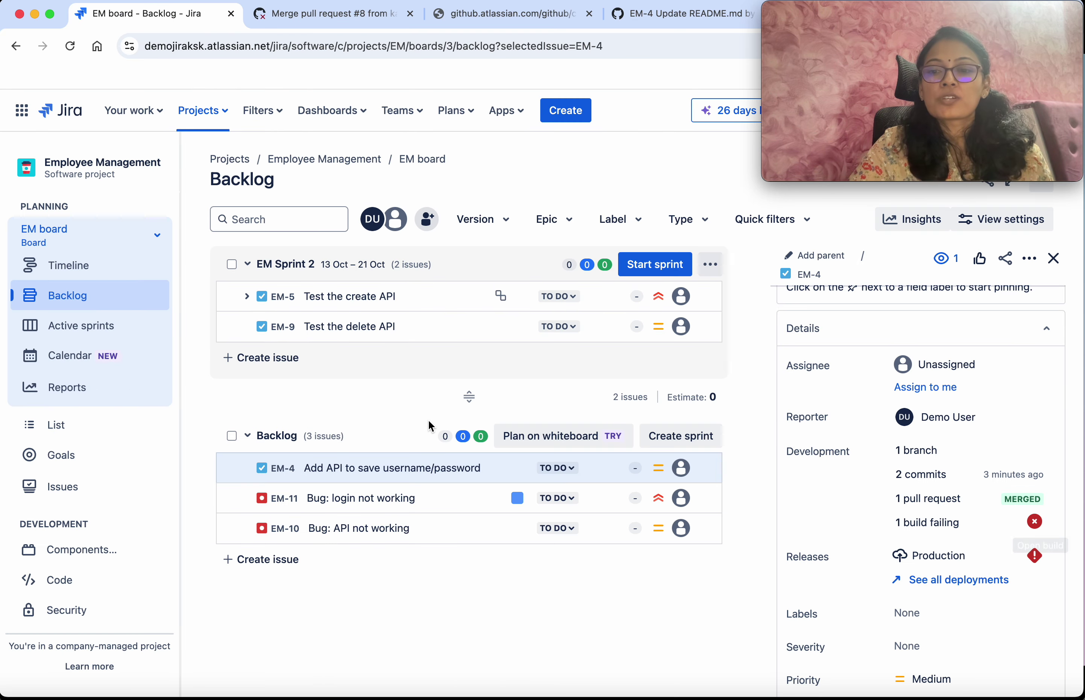